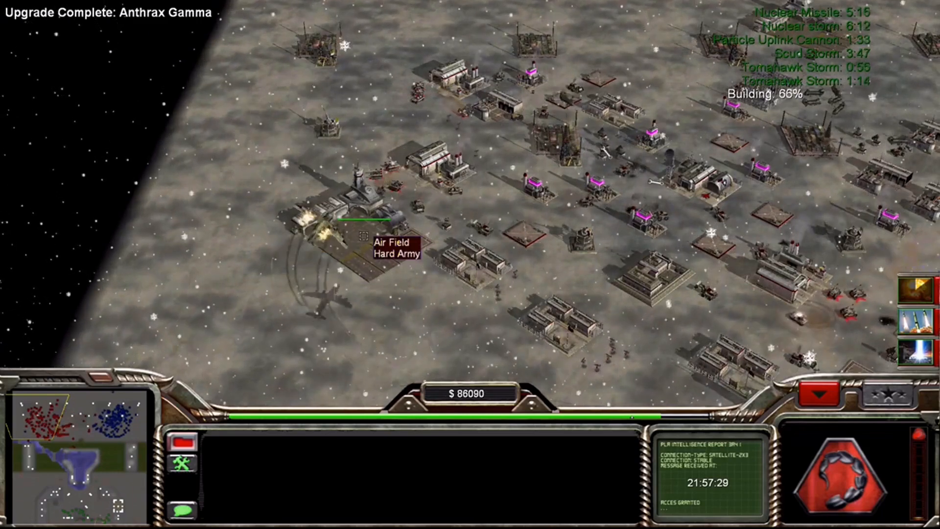
- Recenter on the command center, then Alt-Tab out of Generals Zero Hour
key("h")
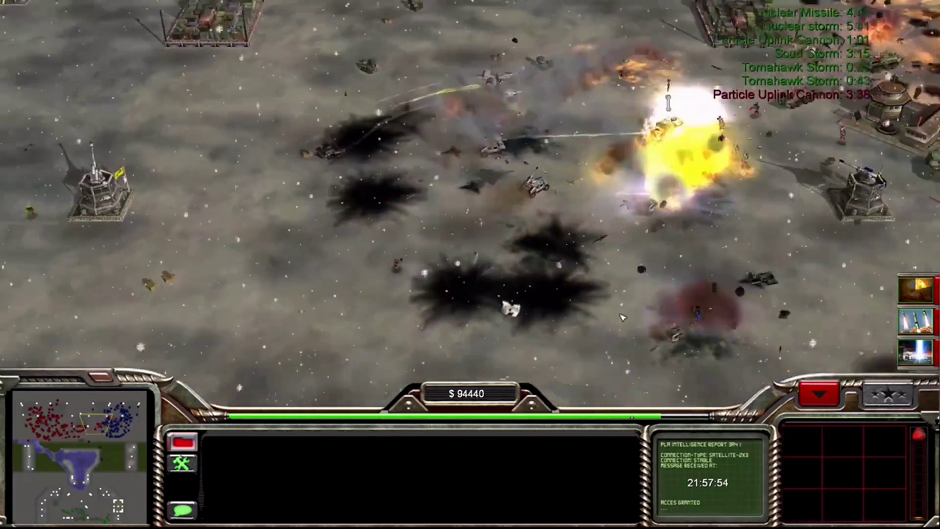
key("alt+Tab")
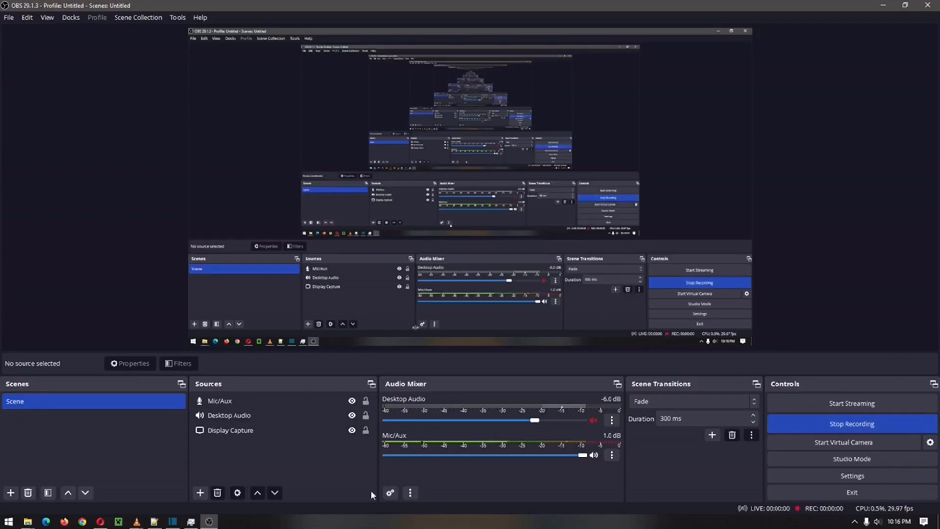
- Bring Notepad++ with the INI files back to the front from the taskbar
left_click(156, 522)
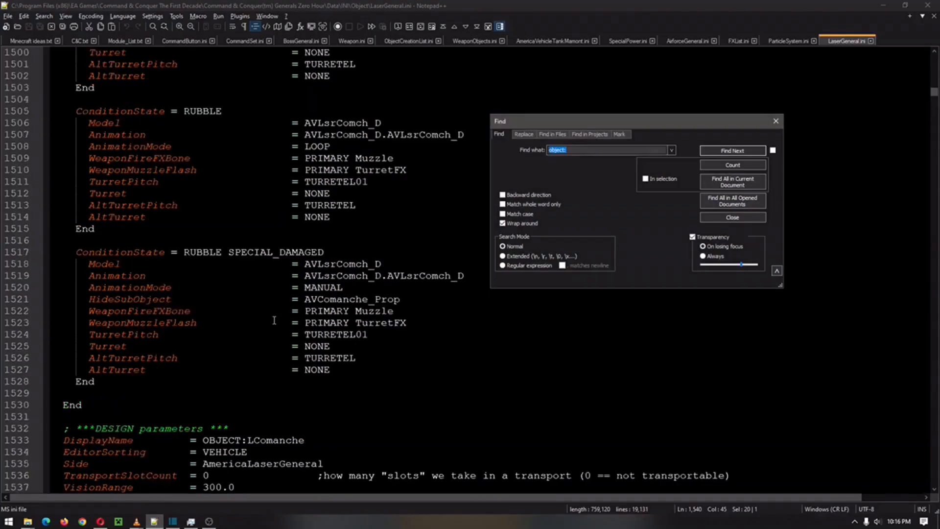
scroll(274, 322, "up", 1)
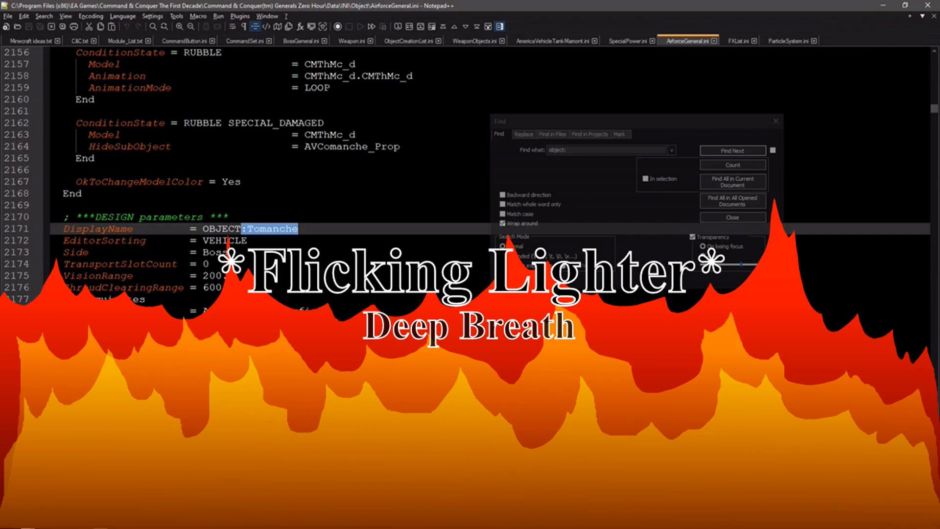
scroll(259, 228, "down", 1)
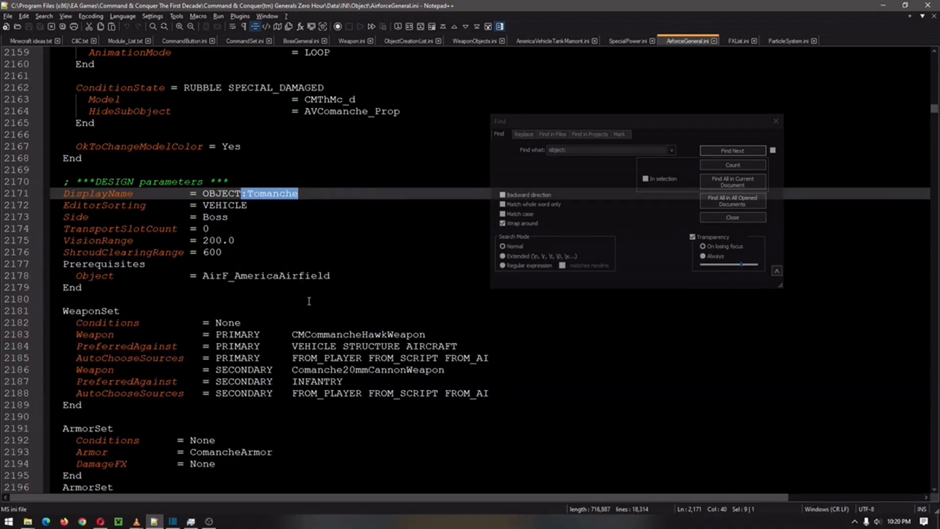
scroll(317, 316, "up", 2)
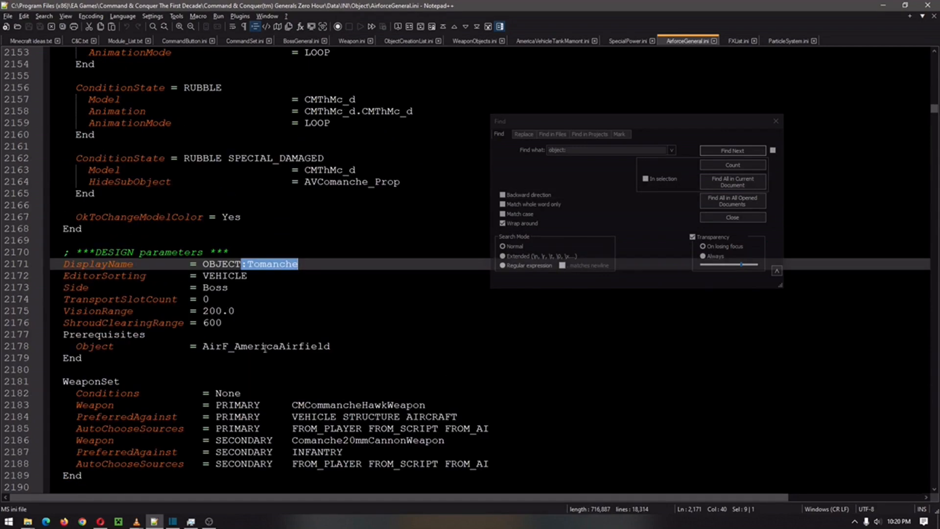
scroll(359, 371, "down", 1)
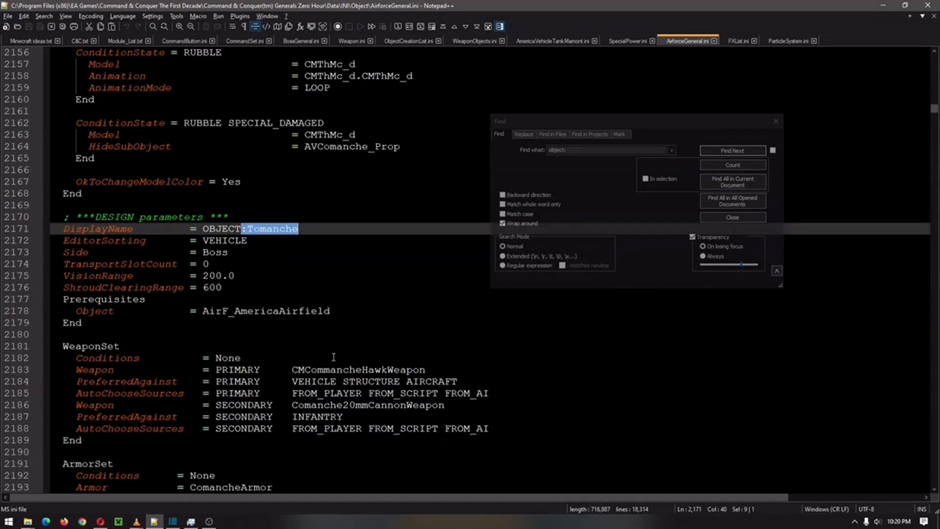
- Select part of the CMCommancheHawkWeapon primary weapon name on line 2183
left_click(338, 370)
mouse_move(388, 369)
left_mouse_down()
mouse_move(353, 369)
mouse_move(413, 370)
left_mouse_up()
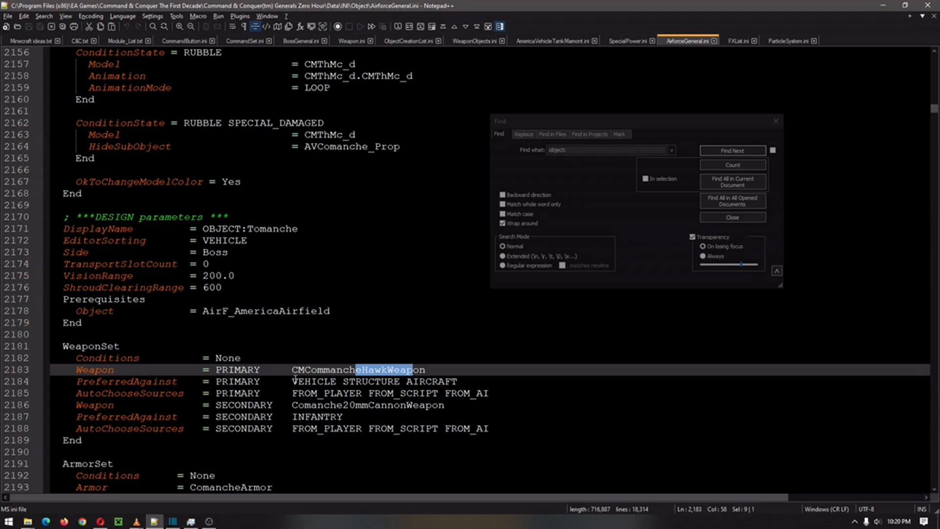
scroll(200, 334, "up", 4)
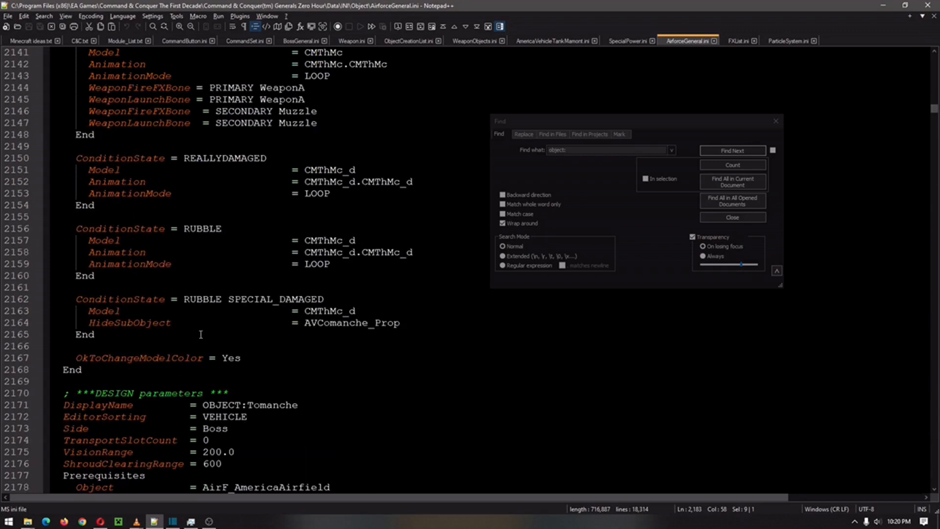
scroll(189, 291, "up", 5)
scroll(190, 299, "up", 3)
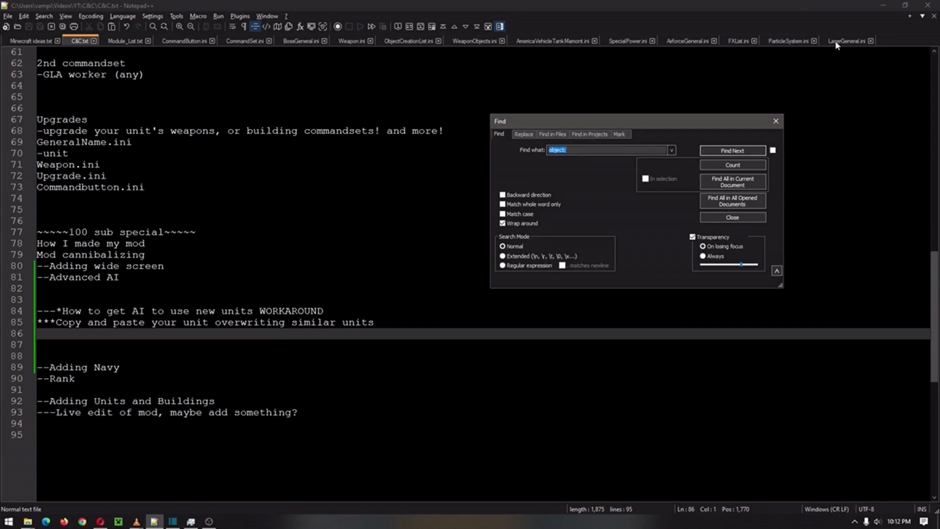
- Switch to LaserGeneral.ini at the Lazr_AmericaVehicleComanche object definition
left_click(838, 42)
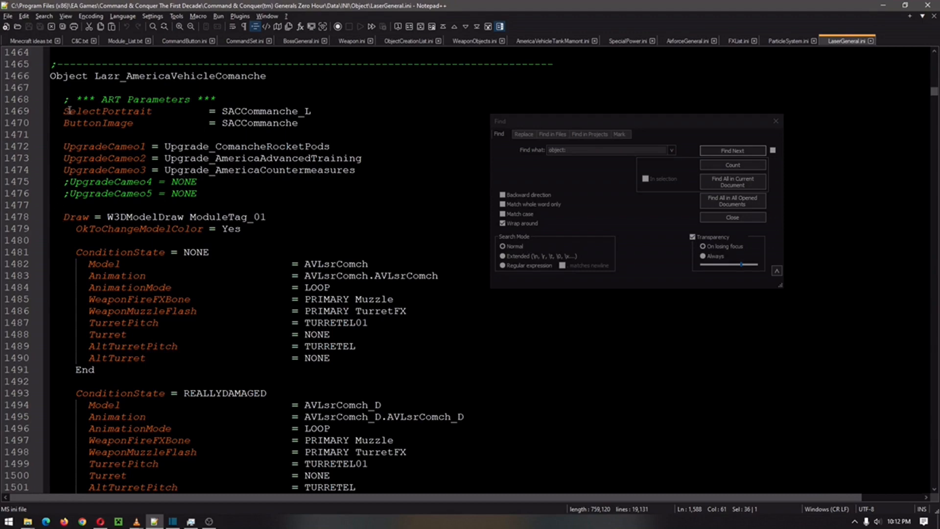
double_click(126, 76)
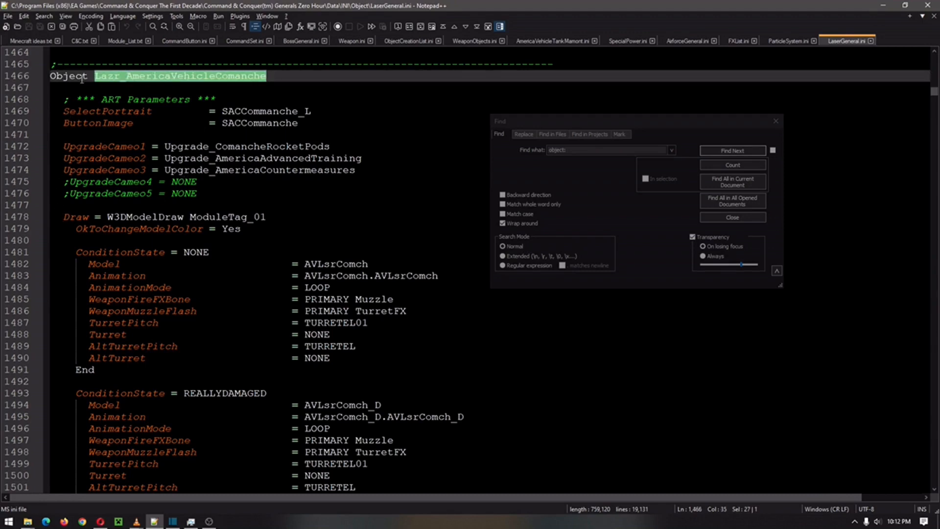
left_click_drag(50, 76, 326, 75)
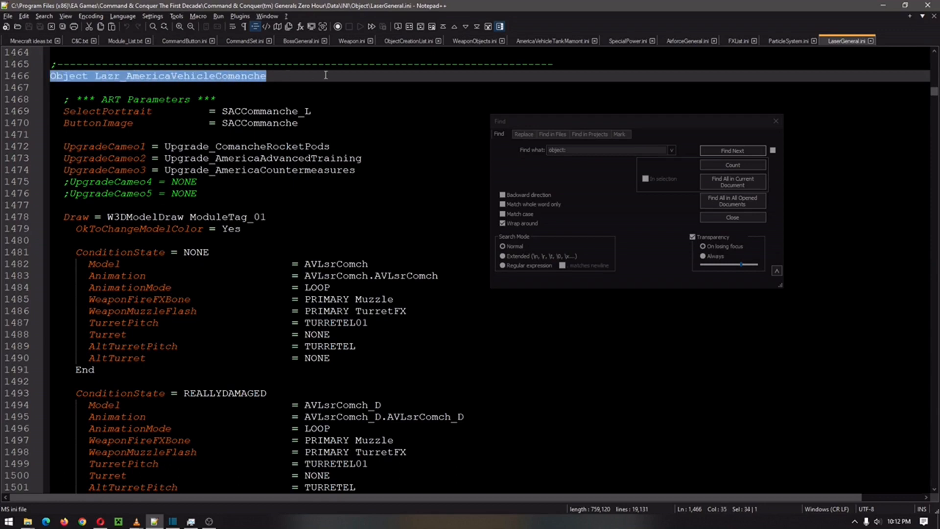
left_click_drag(221, 197, 56, 75)
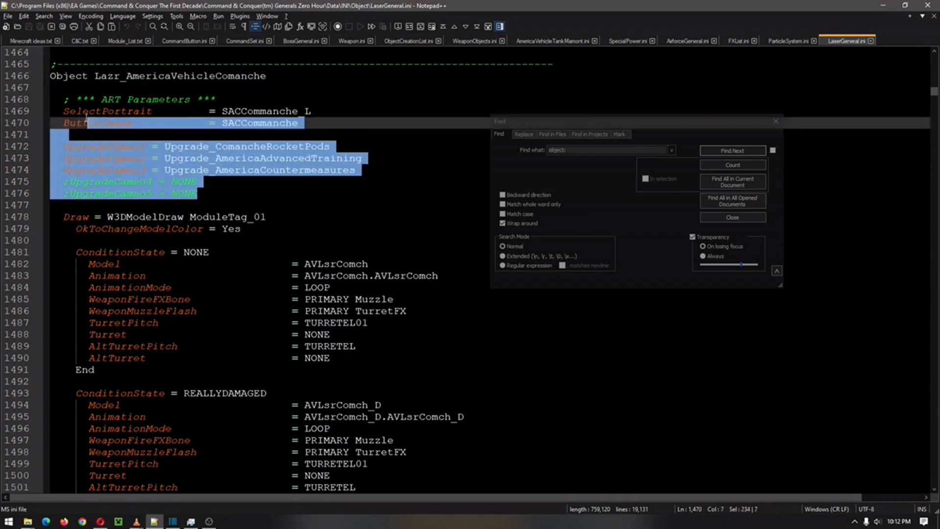
double_click(258, 158)
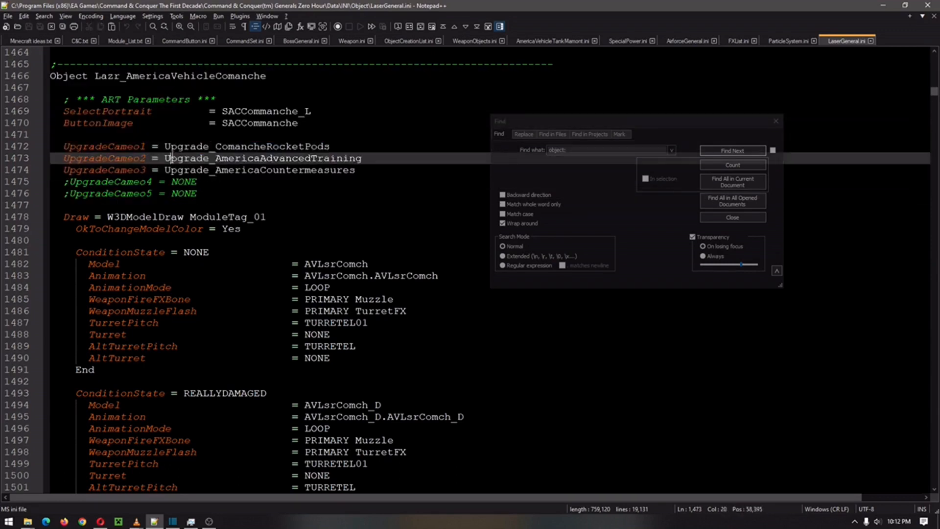
double_click(184, 182)
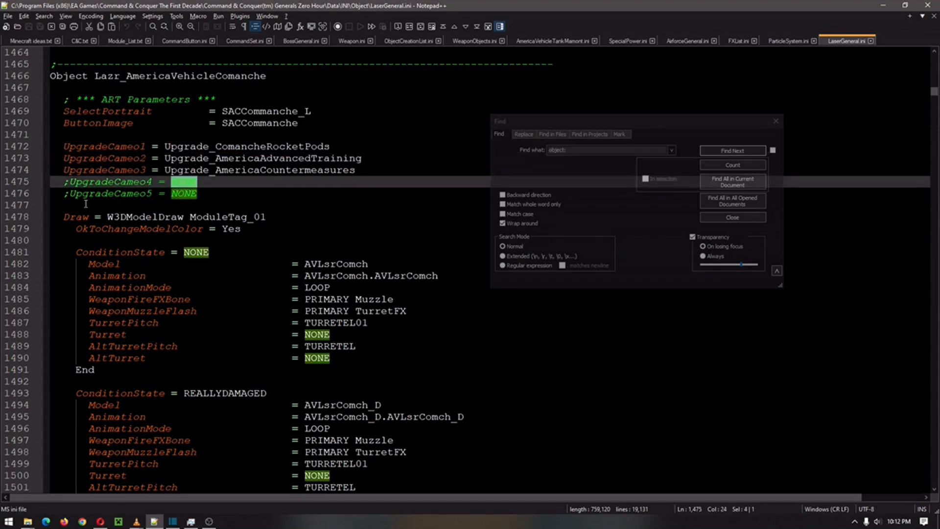
left_click(53, 217)
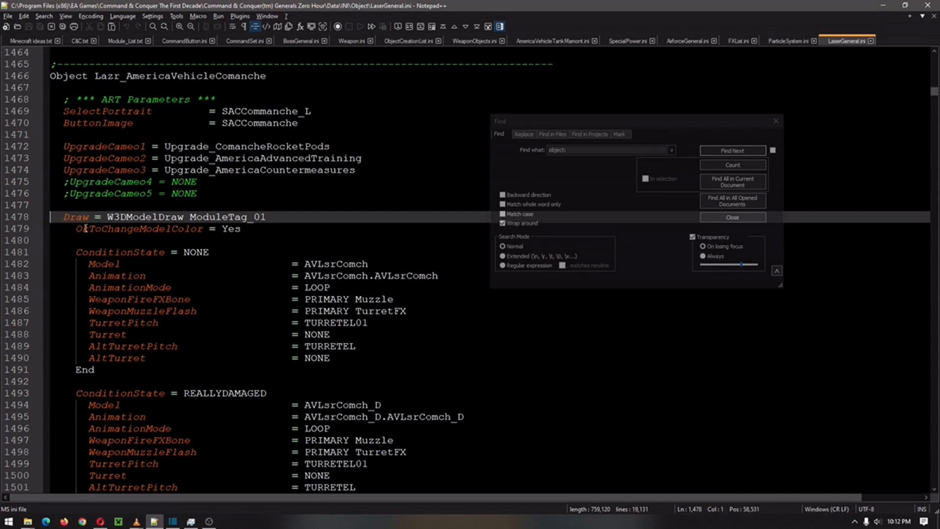
scroll(221, 258, "down", 15)
scroll(221, 258, "down", 15)
scroll(220, 257, "down", 15)
left_click(80, 217, "shift")
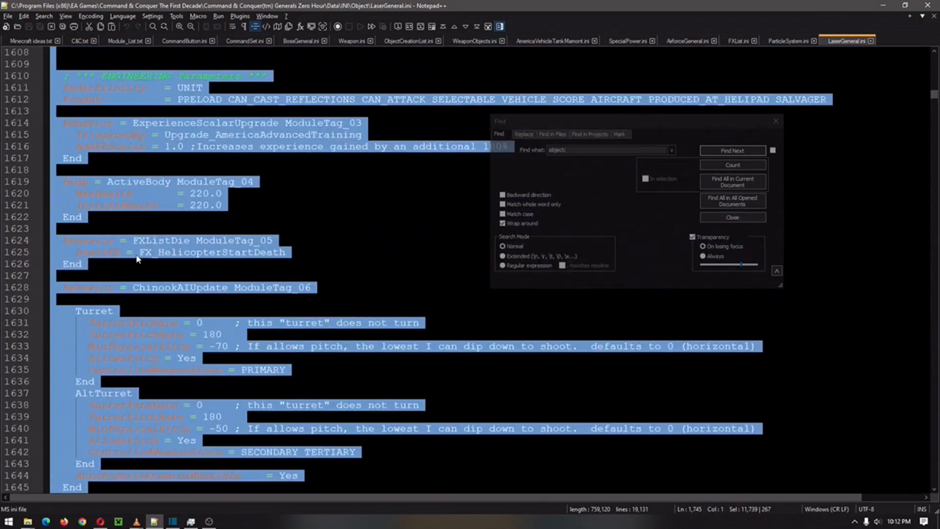
scroll(137, 258, "up", 4)
left_click(137, 258)
scroll(137, 258, "up", 4)
scroll(135, 251, "up", 4)
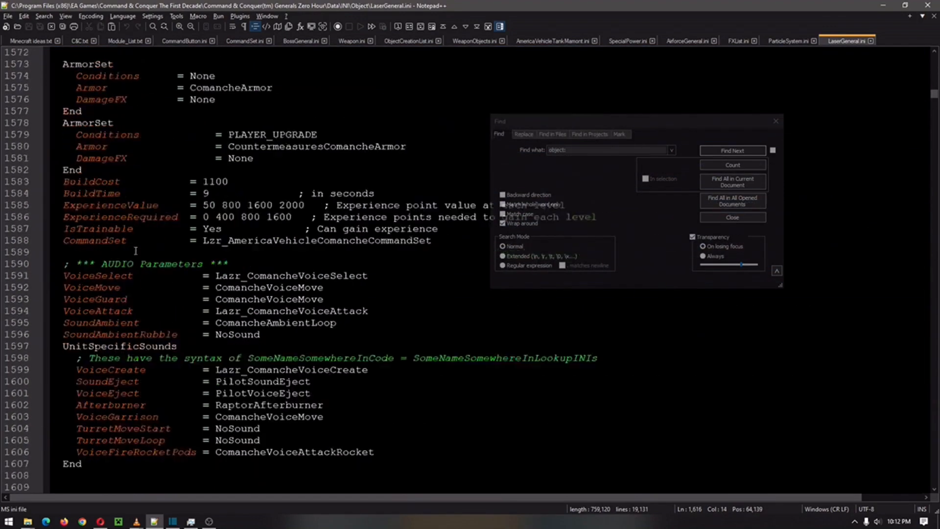
scroll(135, 250, "up", 3)
scroll(209, 278, "up", 4)
scroll(210, 278, "down", 7)
scroll(239, 312, "down", 4)
scroll(205, 333, "down", 3)
scroll(205, 333, "down", 3)
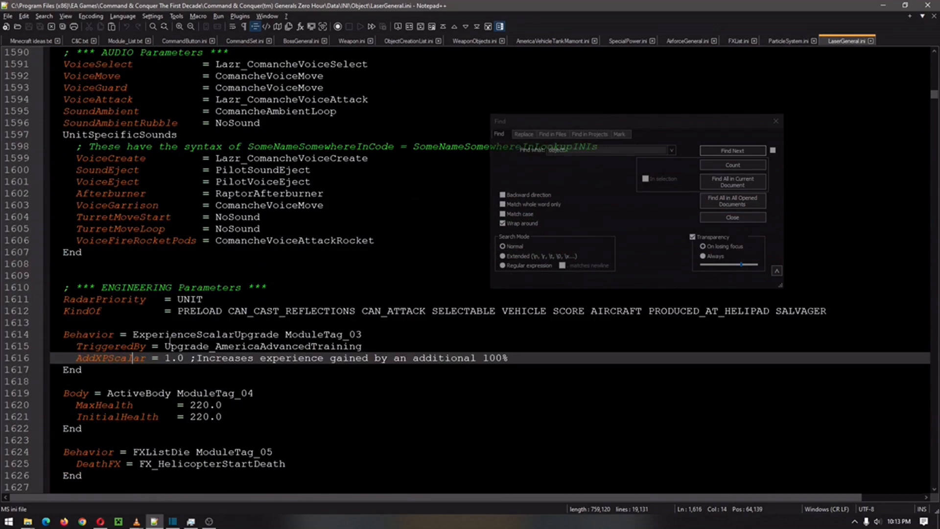
scroll(159, 347, "up", 3)
scroll(162, 314, "up", 3)
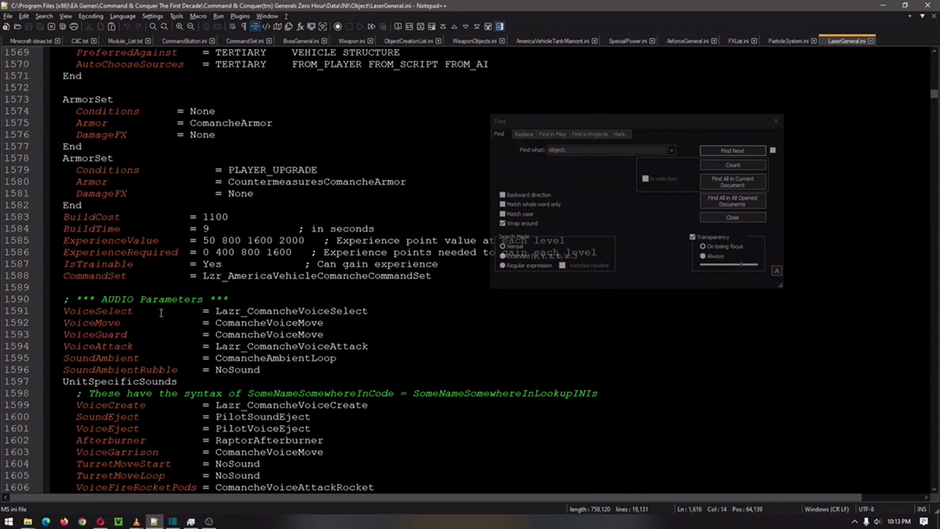
double_click(222, 280)
scroll(149, 322, "up", 3)
scroll(149, 322, "up", 5)
scroll(146, 285, "up", 5)
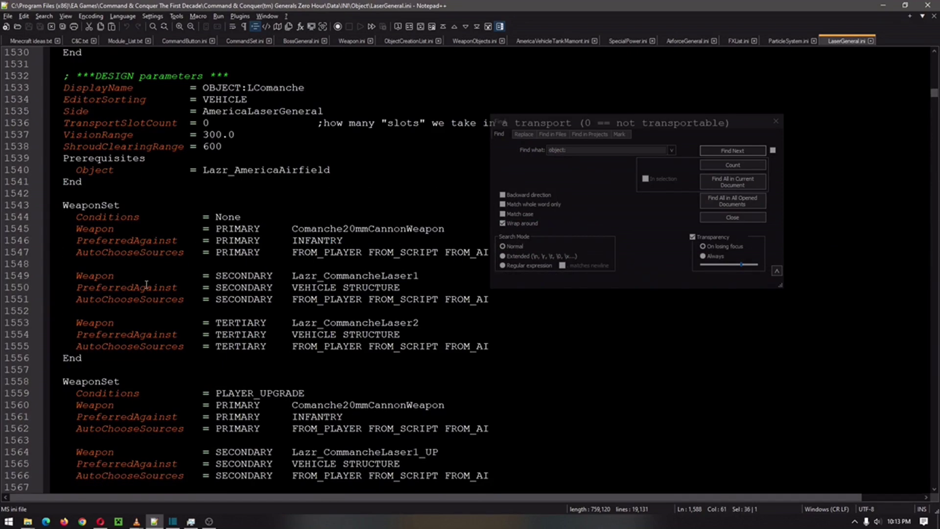
double_click(103, 169)
left_click(235, 170)
double_click(235, 170)
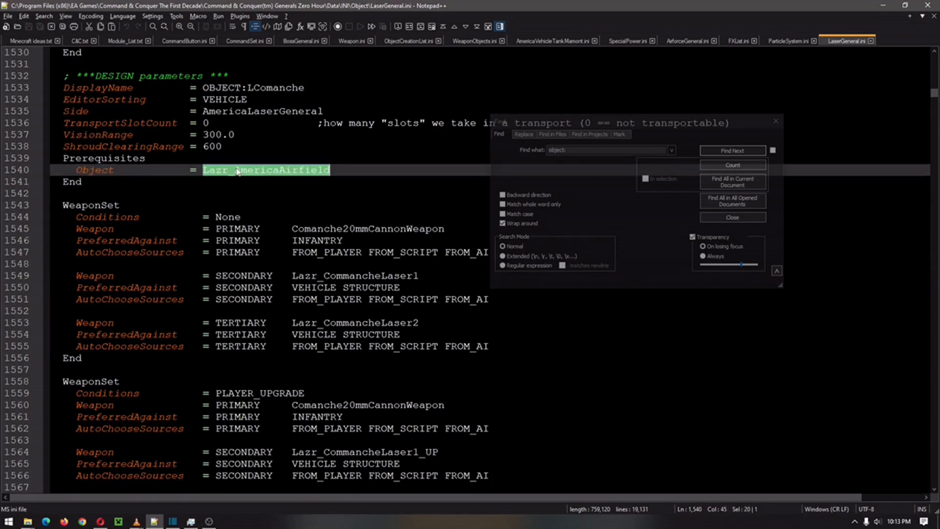
scroll(236, 177, "up", 4)
scroll(235, 191, "up", 3)
scroll(200, 287, "up", 4)
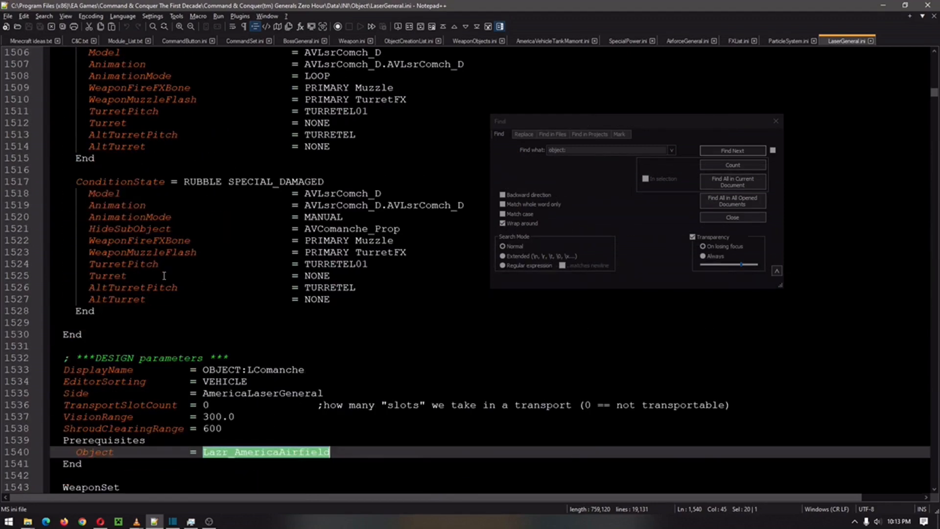
scroll(184, 279, "up", 4)
scroll(169, 271, "up", 4)
scroll(154, 264, "up", 3)
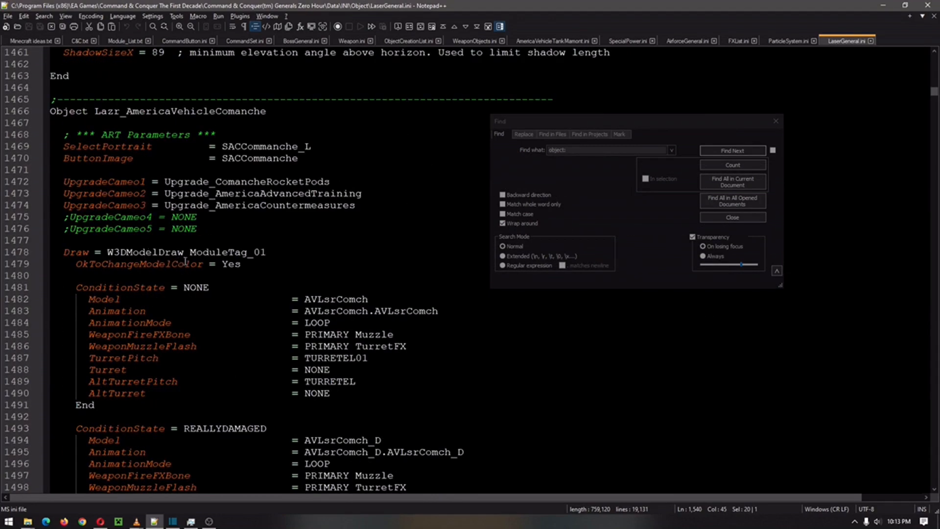
scroll(252, 268, "down", 4)
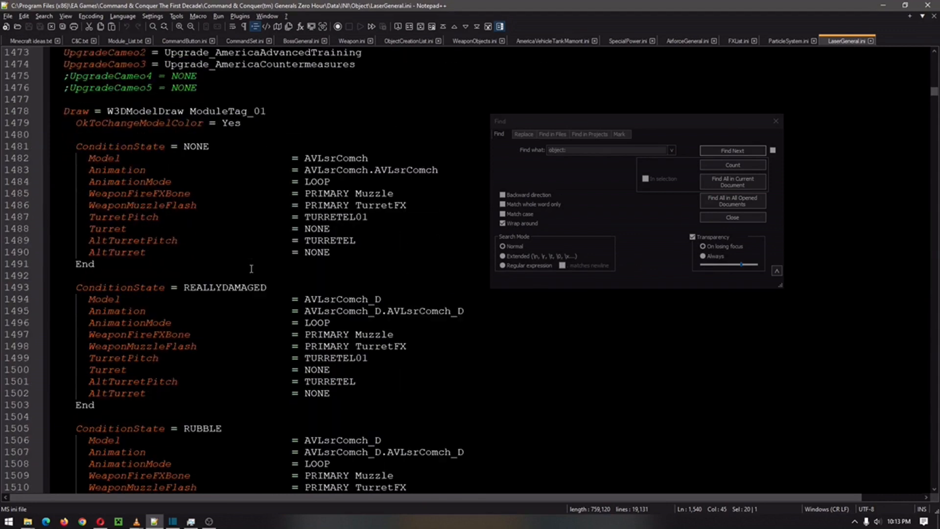
scroll(251, 269, "down", 4)
scroll(251, 269, "down", 2)
scroll(252, 268, "down", 3)
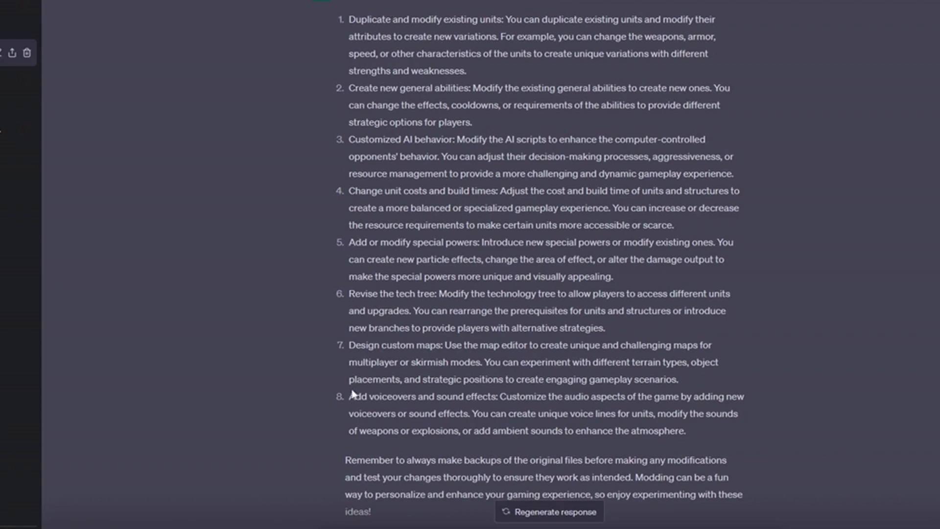
left_click_drag(350, 396, 441, 396)
left_click(351, 340)
left_click_drag(350, 345, 449, 362)
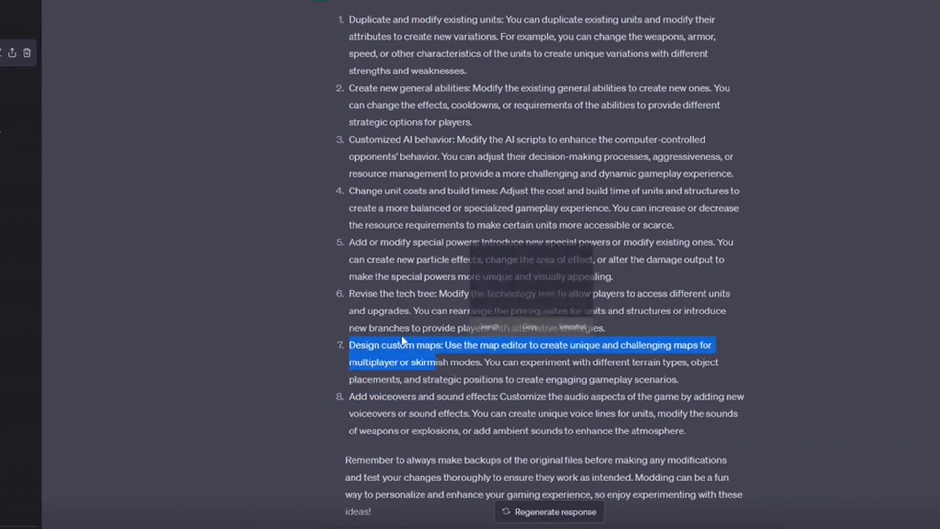
scroll(471, 295, "down", 4)
left_click_drag(398, 259, 464, 274)
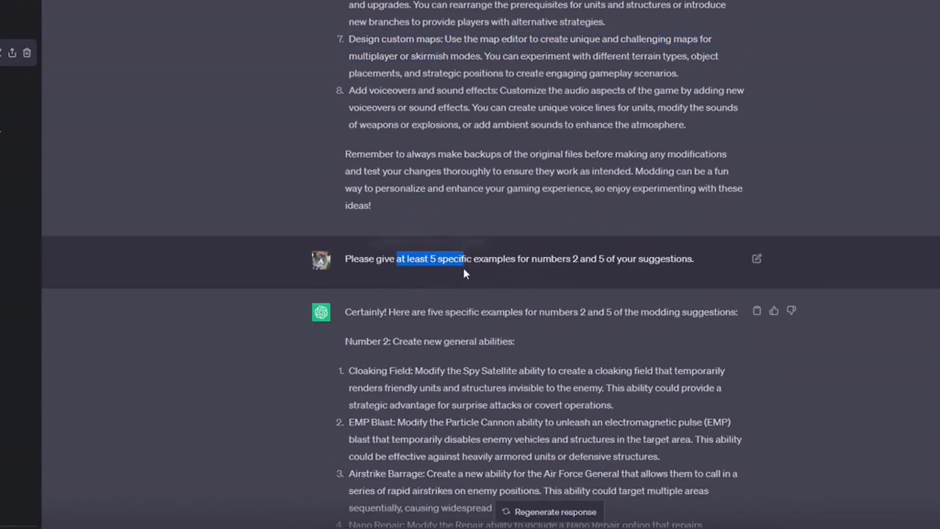
left_click(411, 343)
scroll(410, 343, "down", 3)
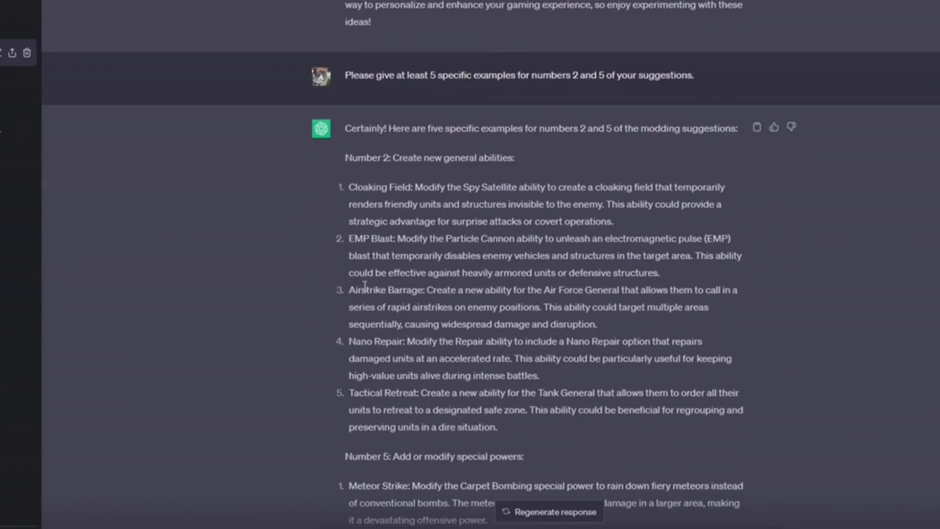
scroll(377, 354, "down", 3)
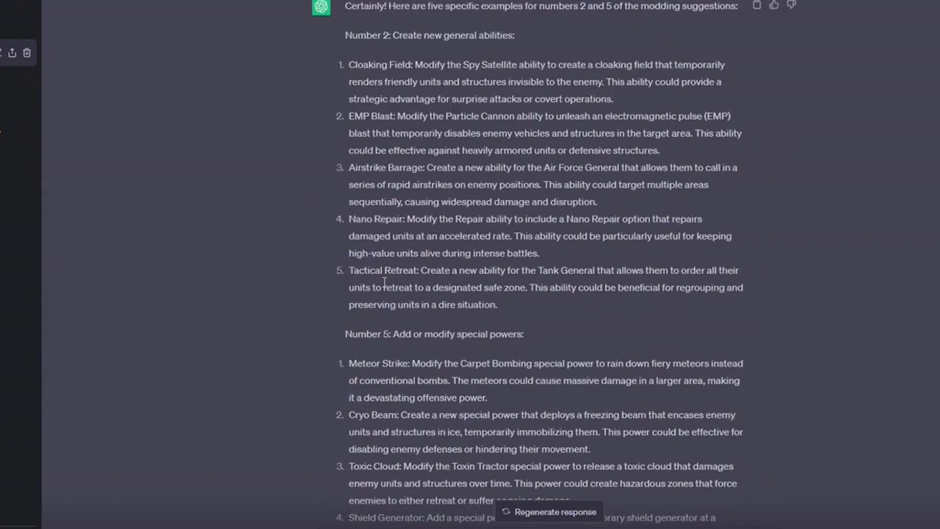
scroll(385, 285, "down", 1)
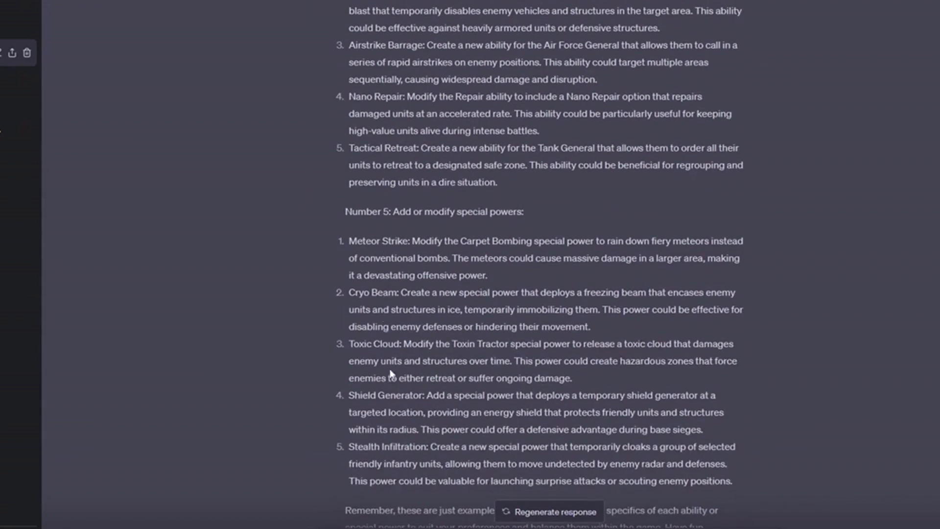
left_click_drag(349, 344, 390, 343)
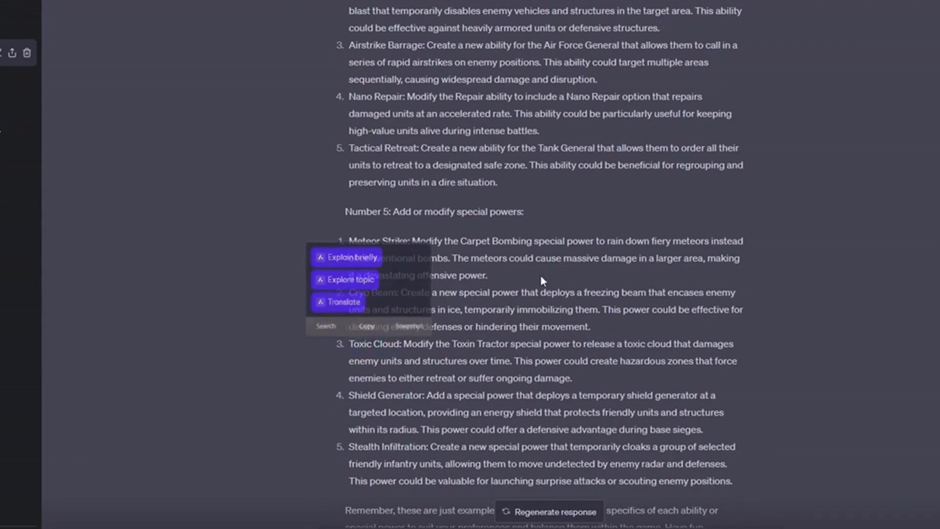
left_click(374, 300)
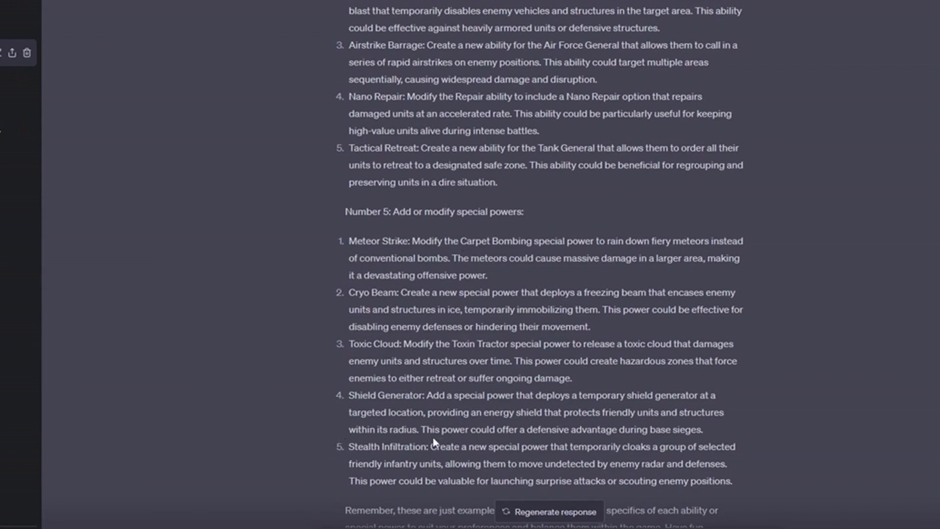
scroll(433, 437, "up", 3)
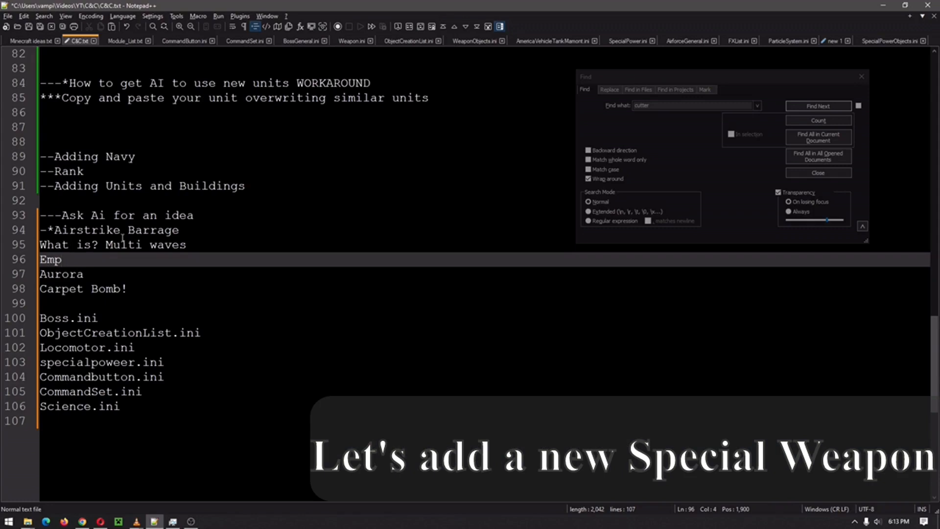
- Review the Multi waves, Emp, Aurora and Carpet notes in C&C.txt
left_click(116, 244)
left_click_drag(113, 245, 195, 244)
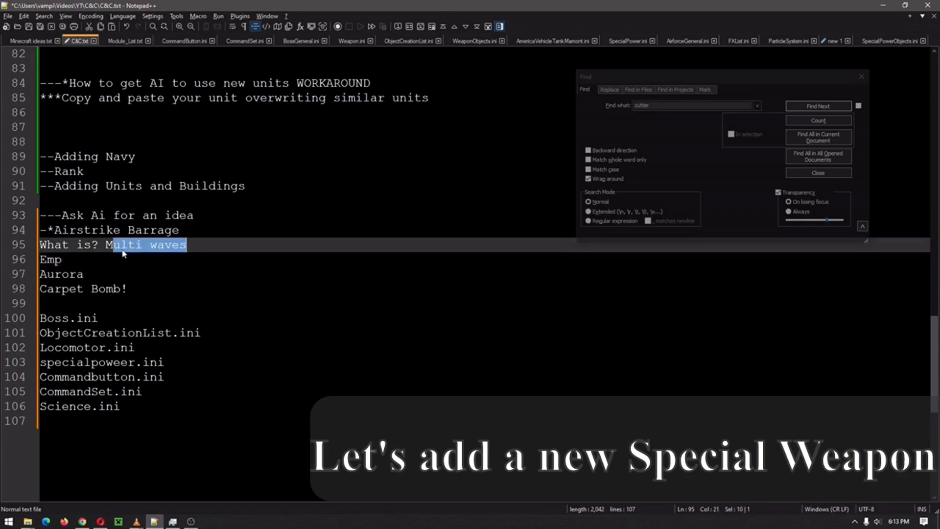
left_click_drag(40, 260, 65, 261)
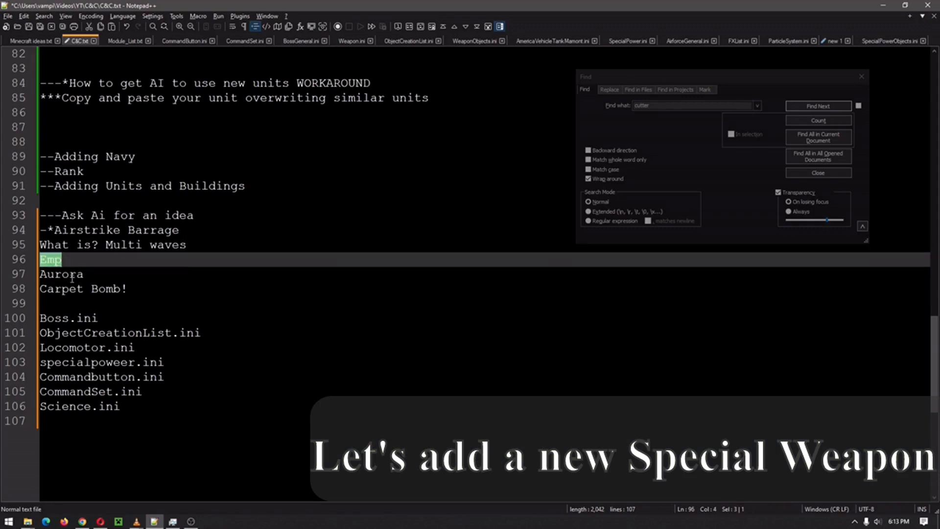
double_click(70, 276)
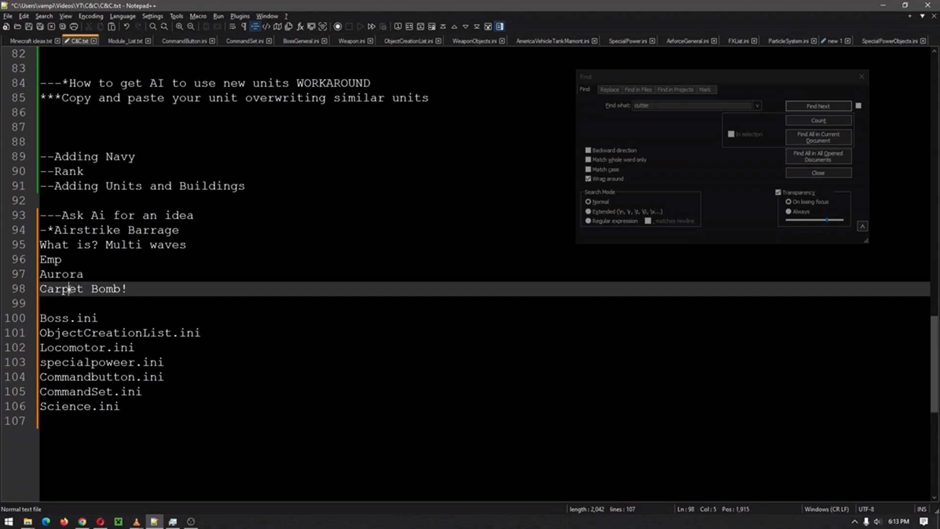
double_click(70, 289)
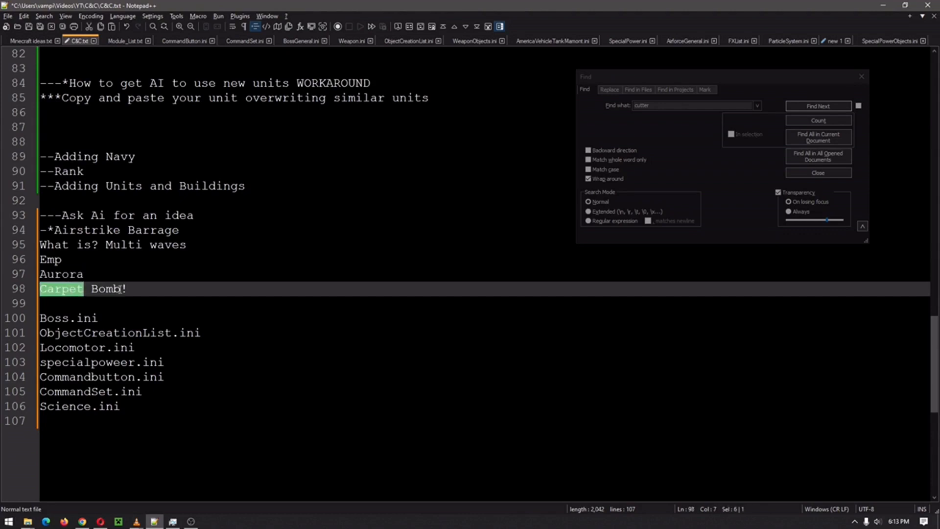
scroll(156, 303, "down", 1)
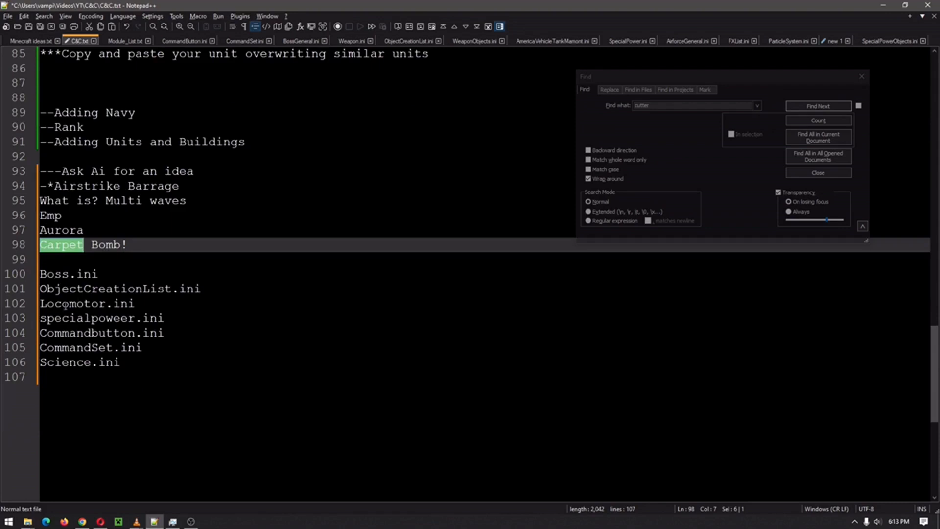
- Walk the INI file list and fix specialpoweer.ini to specialpower.ini
double_click(58, 274)
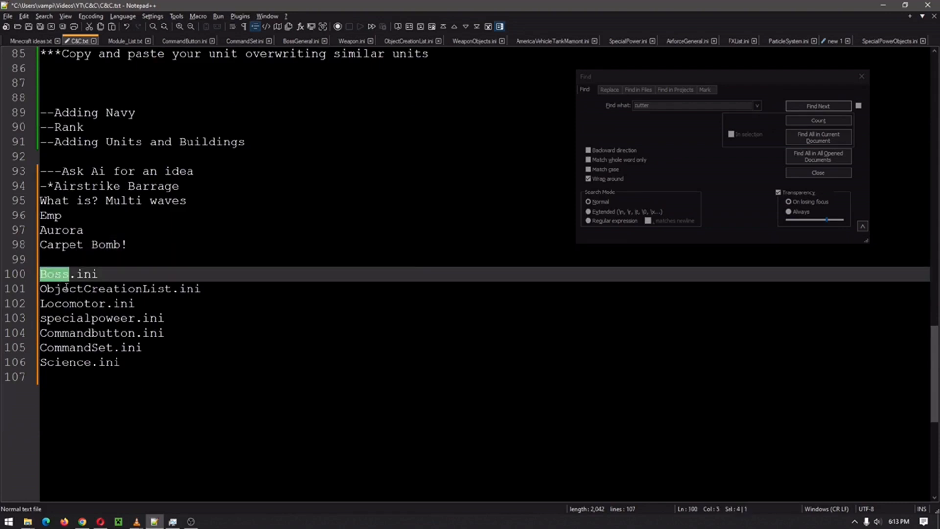
double_click(66, 289)
double_click(64, 304)
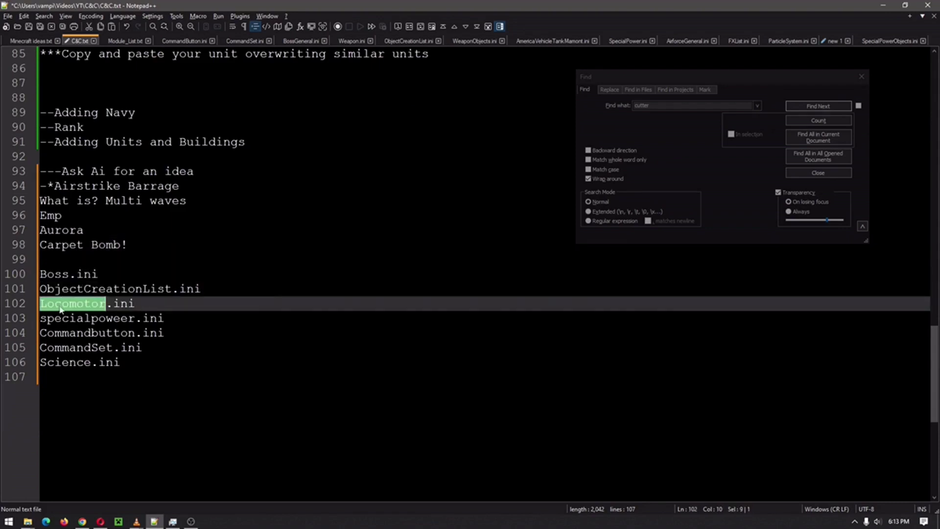
left_click(73, 318)
double_click(99, 318)
left_click(122, 318)
key("BackSpace")
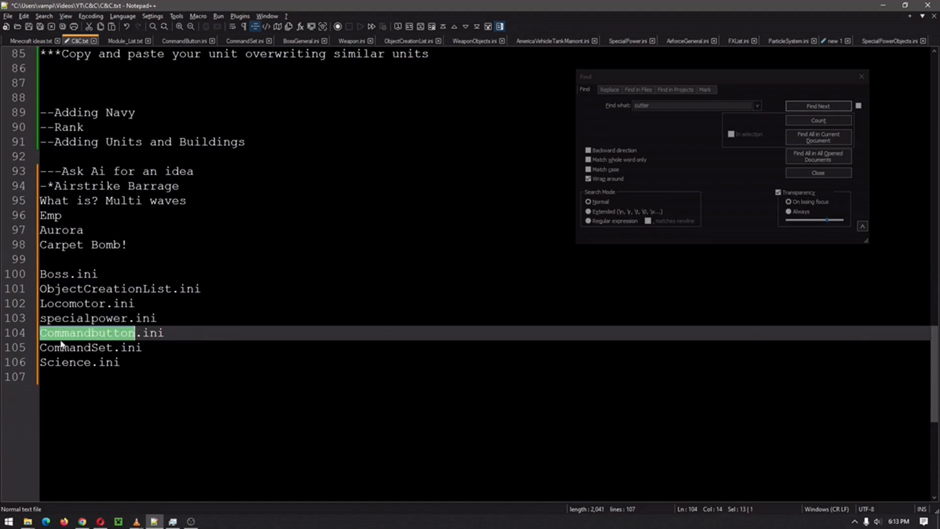
- Check the CommandSet and Science entries, then move to ObjectCreationList.ini
left_click(70, 347)
double_click(70, 348)
double_click(74, 362)
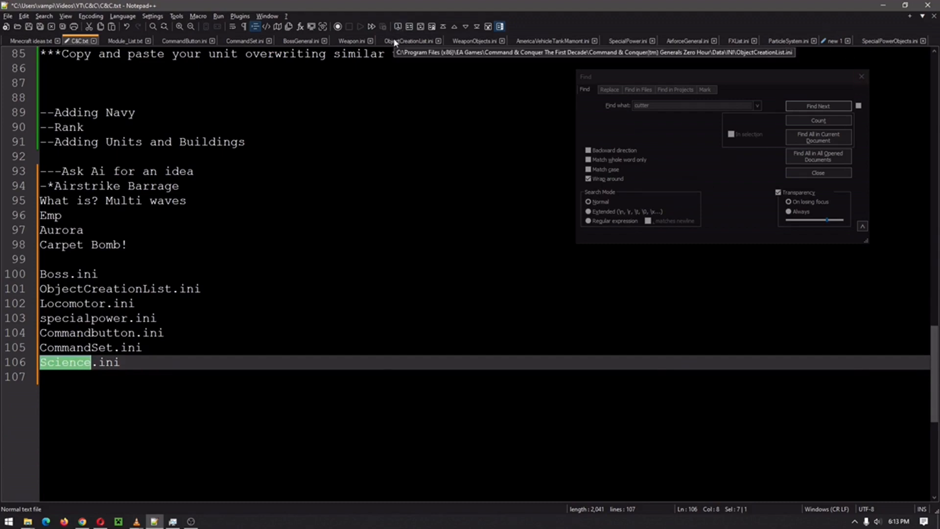
left_click(407, 41)
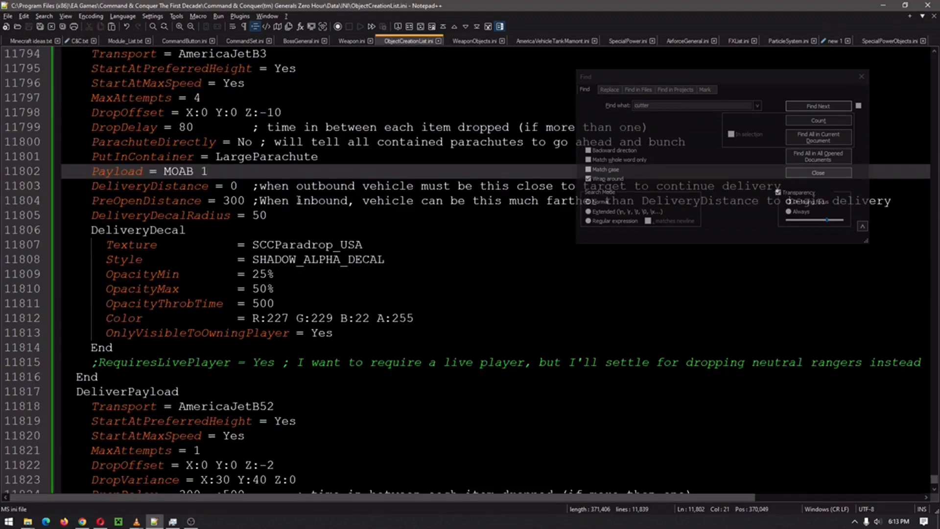
scroll(298, 201, "down", 2)
scroll(300, 184, "up", 3)
scroll(299, 181, "up", 3)
scroll(302, 176, "up", 2)
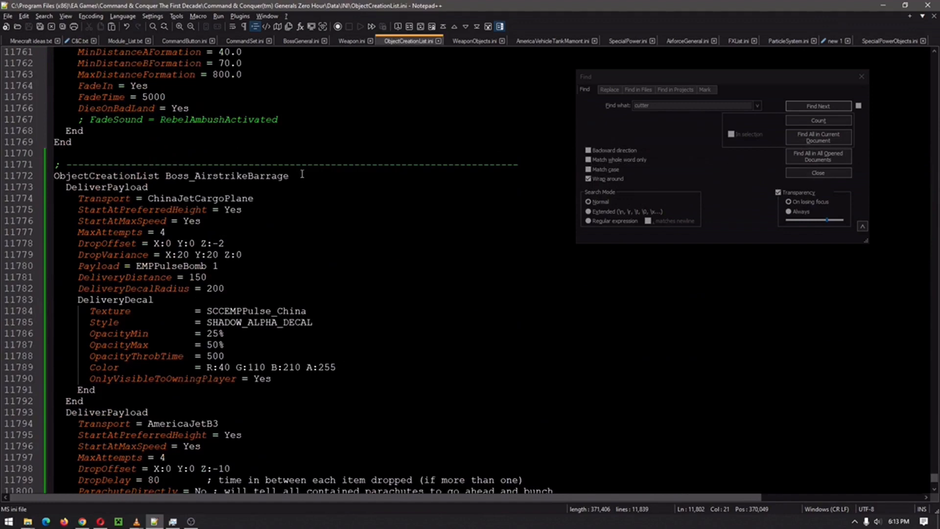
scroll(163, 198, "up", 10)
scroll(169, 191, "down", 6)
scroll(176, 187, "down", 4)
- Highlight the Boss_AirstrikeBarrage header lines and its ChinaJetCargoPlane transport name
left_click_drag(55, 176, 301, 189)
left_click(301, 188)
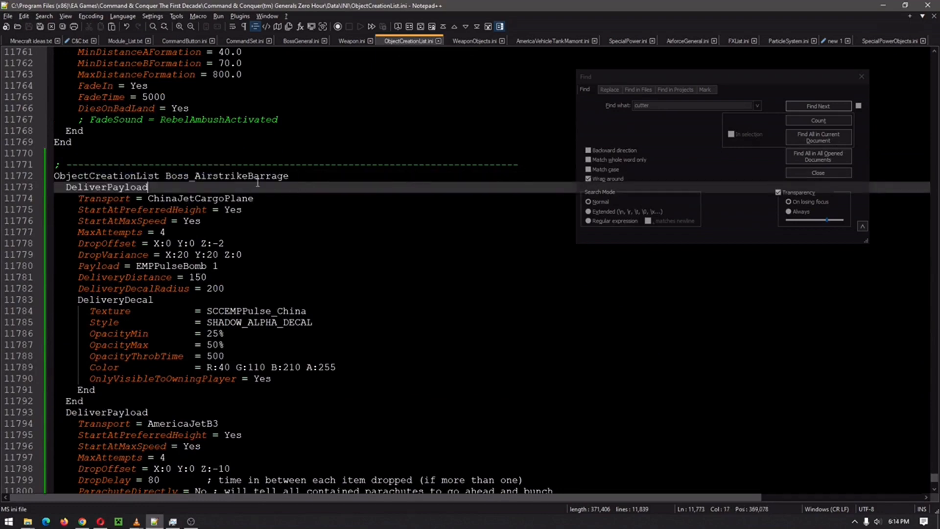
double_click(160, 200)
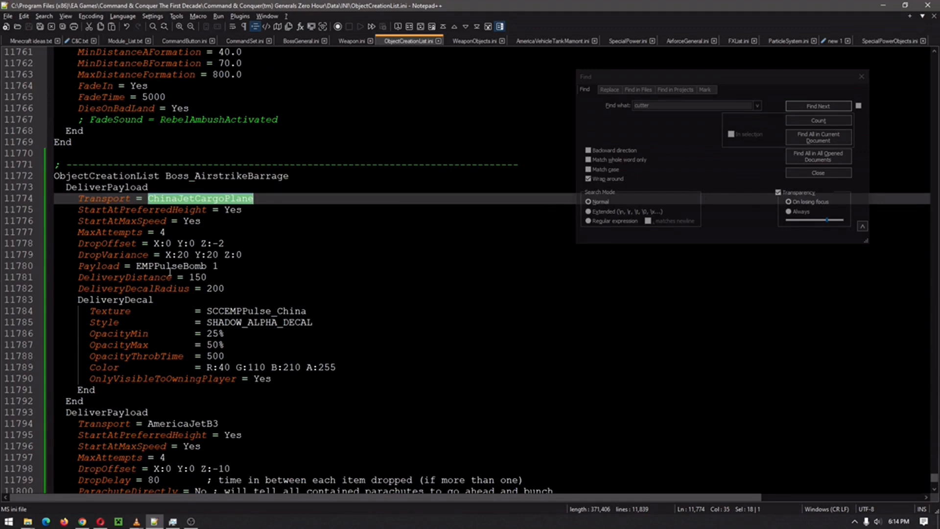
scroll(169, 276, "down", 10)
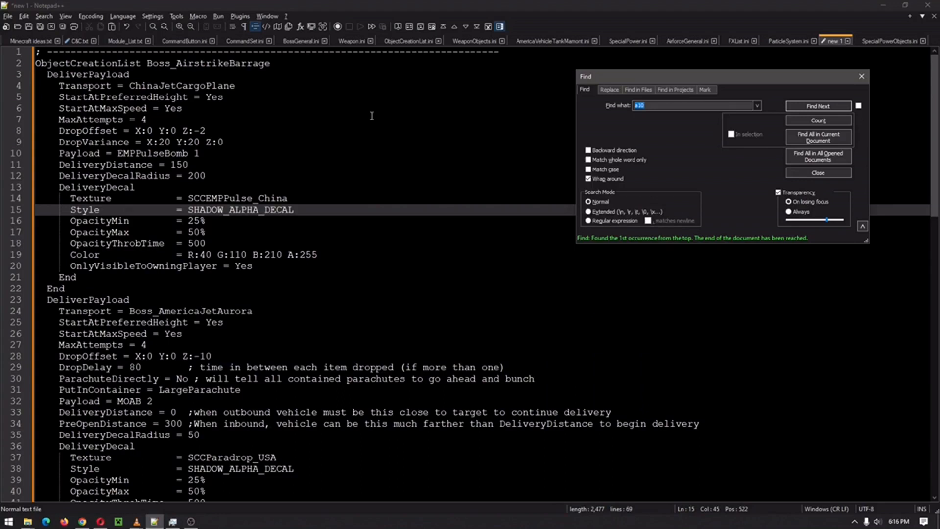
- Search ObjectCreationList.ini for 'a10' to the A10 Thunderbolt strike lists, then scroll to the file's end
left_click(392, 41)
scroll(253, 290, "up", 6)
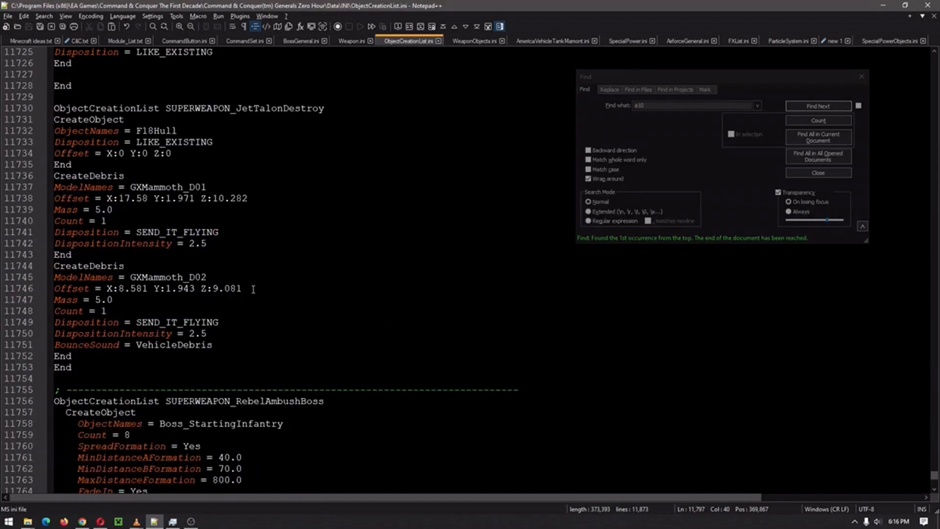
scroll(253, 291, "up", 6)
scroll(252, 290, "down", 9)
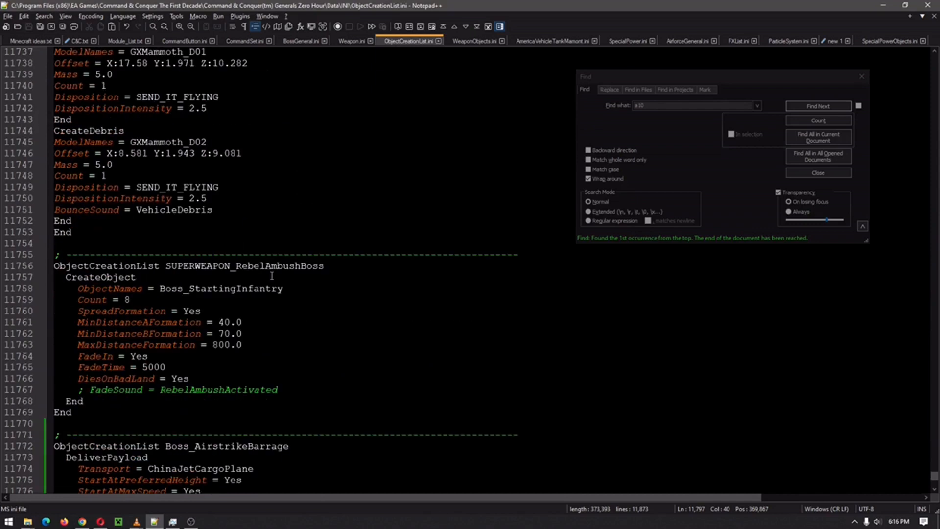
scroll(271, 277, "up", 8)
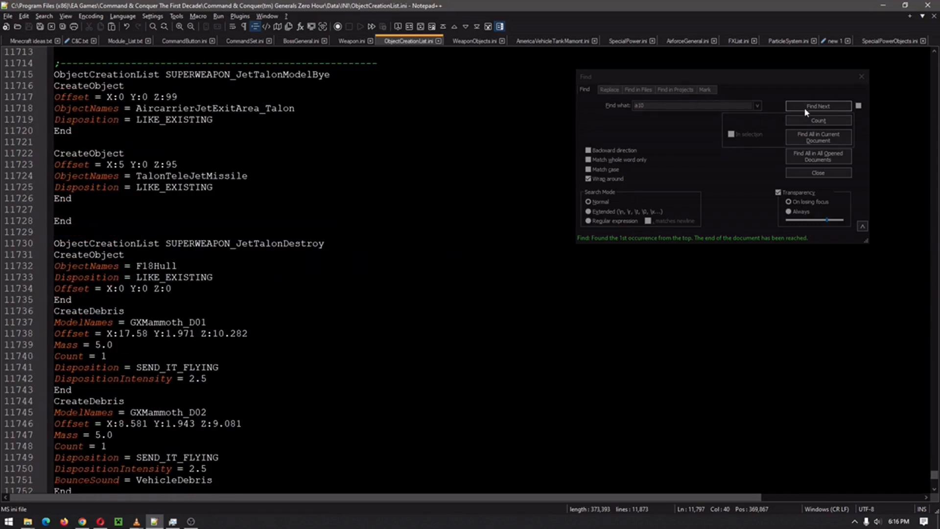
left_click(818, 107)
scroll(211, 209, "up", 5)
scroll(211, 208, "up", 5)
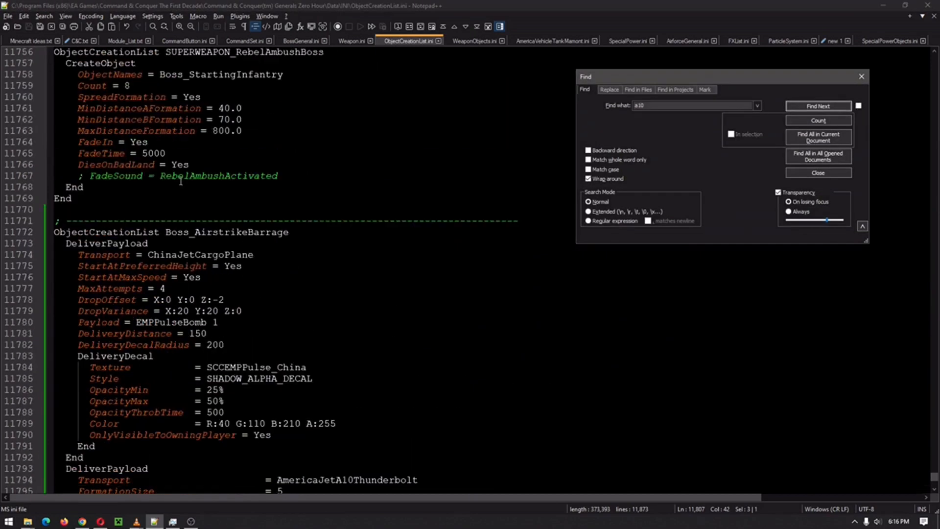
key("Return")
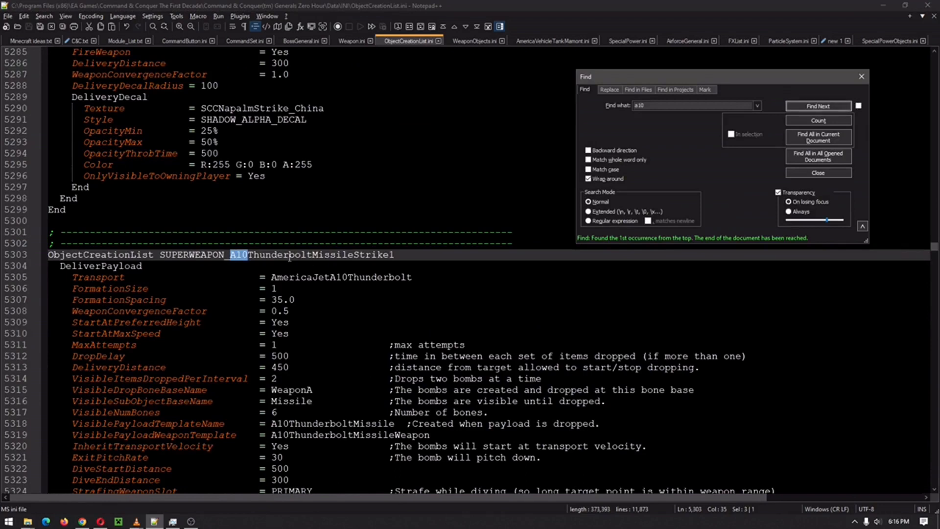
scroll(334, 258, "down", 3)
scroll(298, 264, "down", 3)
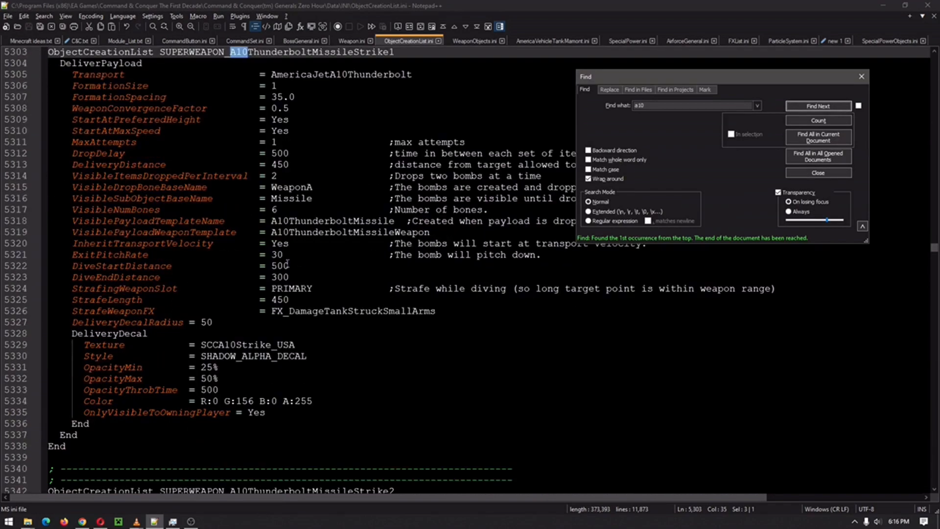
scroll(171, 312, "up", 5)
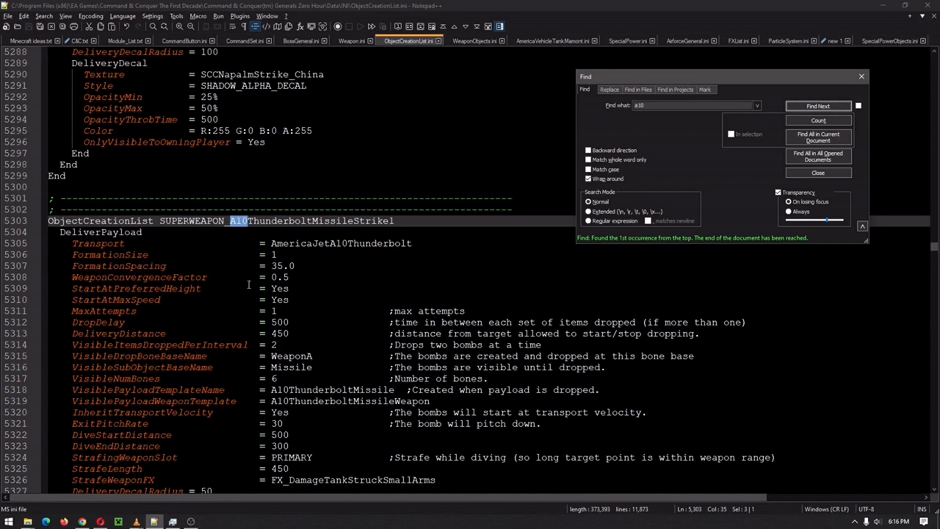
scroll(248, 285, "down", 3)
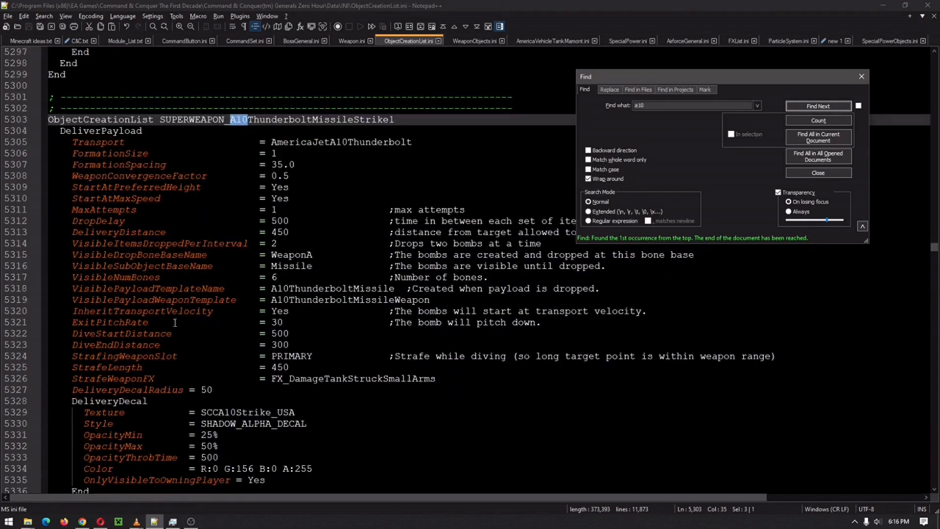
scroll(185, 337, "down", 5)
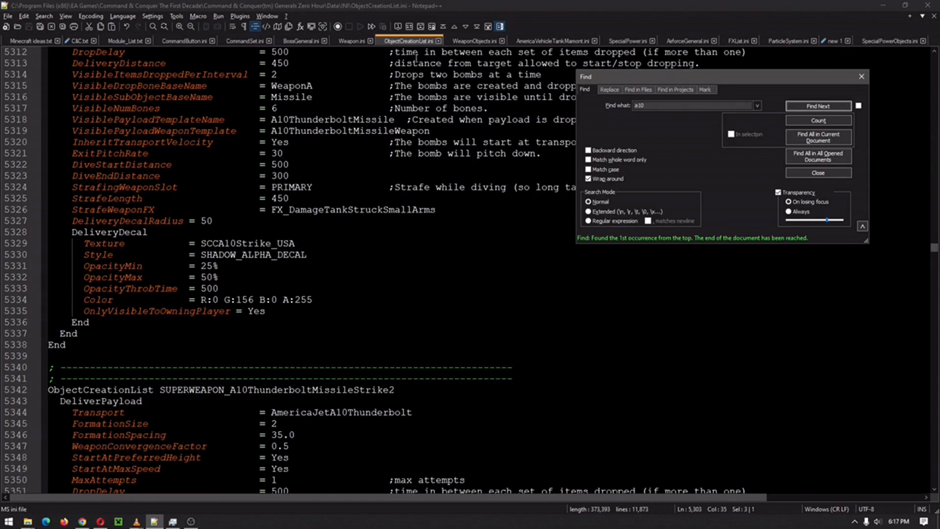
left_click_drag(933, 249, 934, 486)
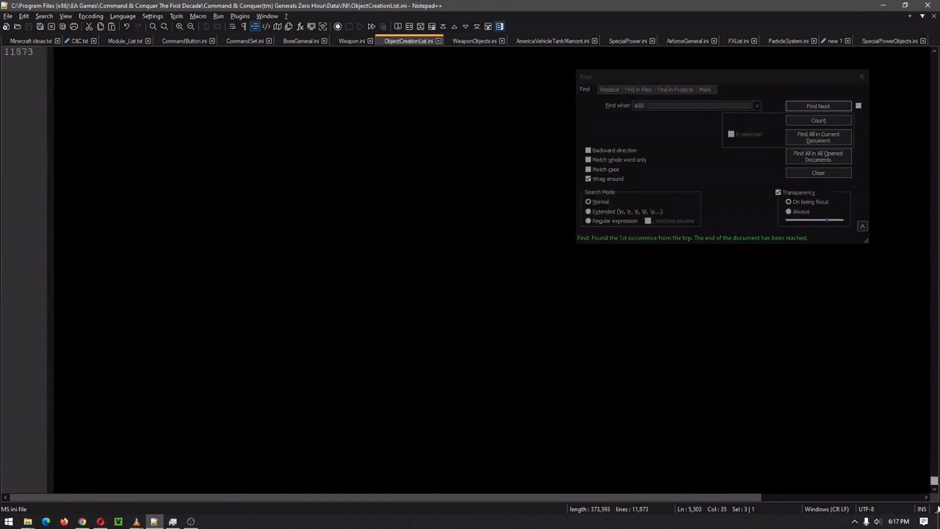
scroll(423, 213, "up", 8)
scroll(295, 220, "up", 8)
scroll(294, 221, "up", 8)
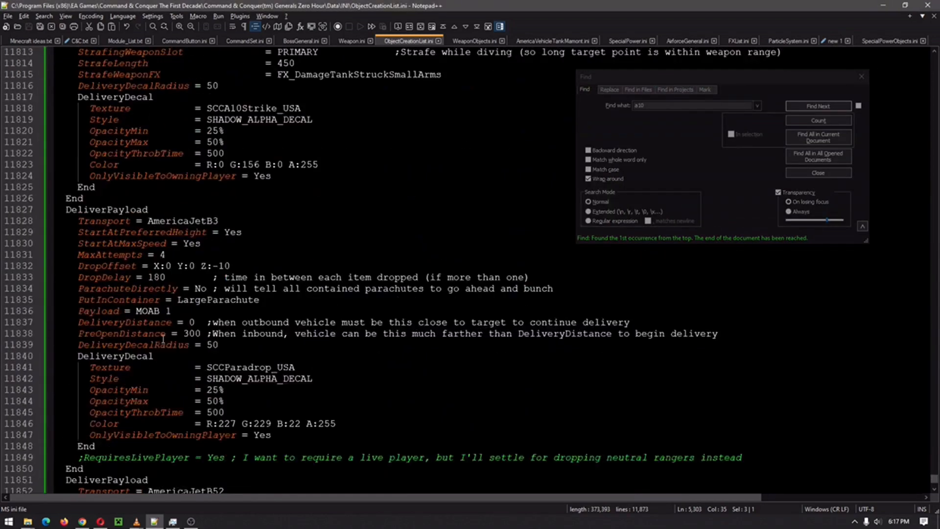
scroll(162, 338, "up", 8)
scroll(162, 338, "up", 5)
scroll(162, 338, "up", 2)
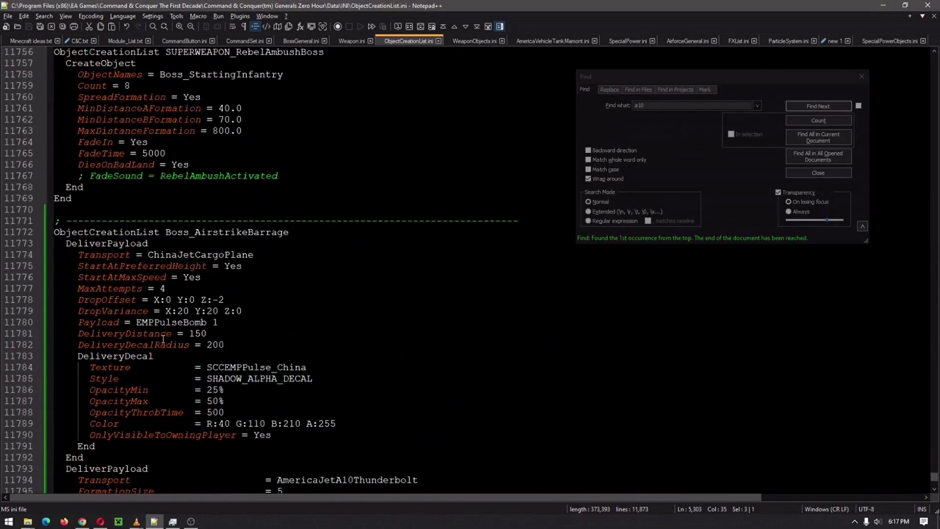
- Inspect Boss_AirstrikeBarrage's first DeliverPayload wave: ChinaJetCargoPlane transport with EMPPulseBomb payload
left_click(54, 233)
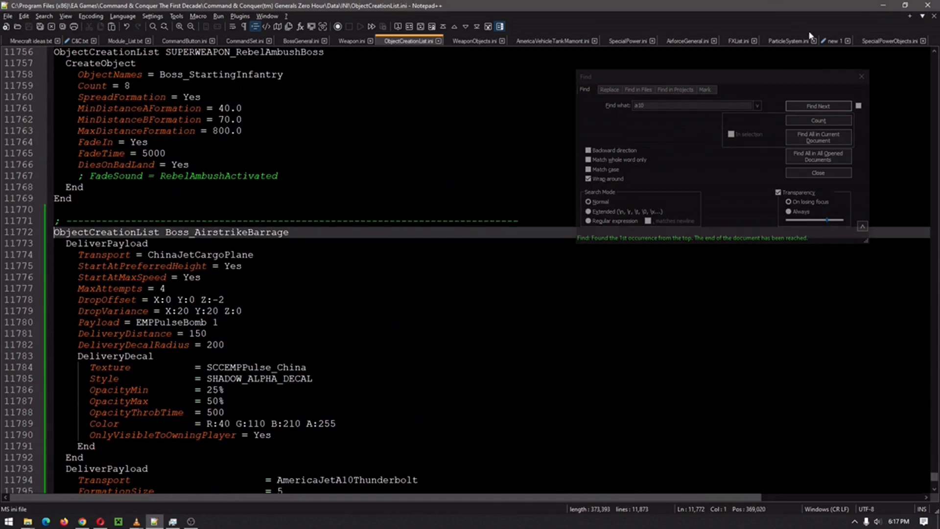
double_click(226, 233)
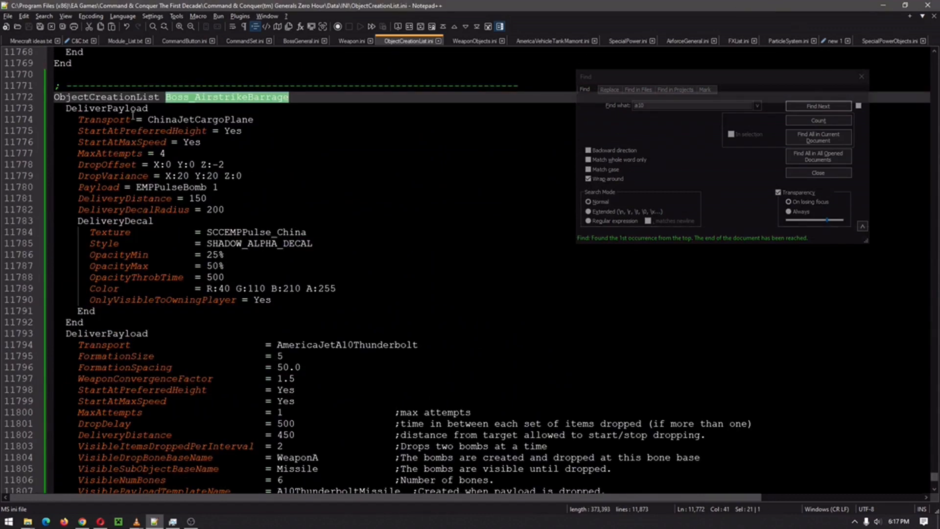
double_click(128, 109)
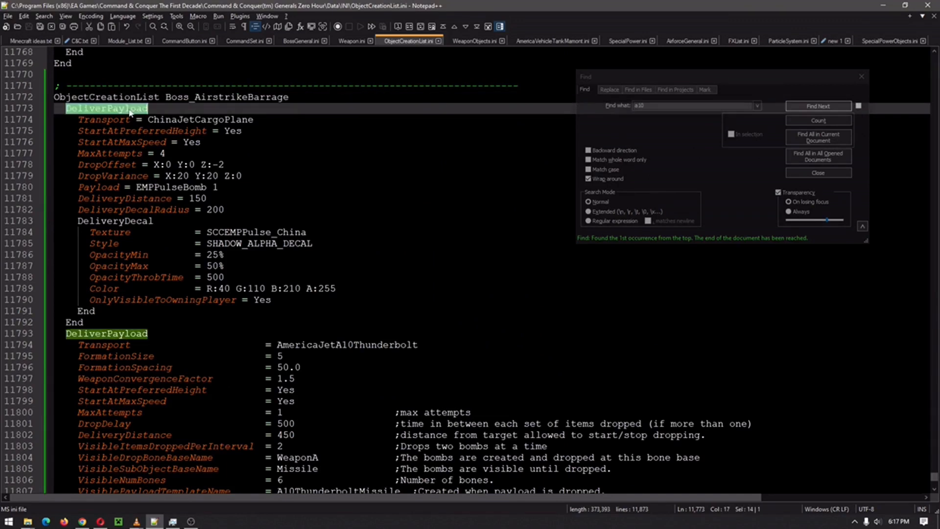
double_click(183, 120)
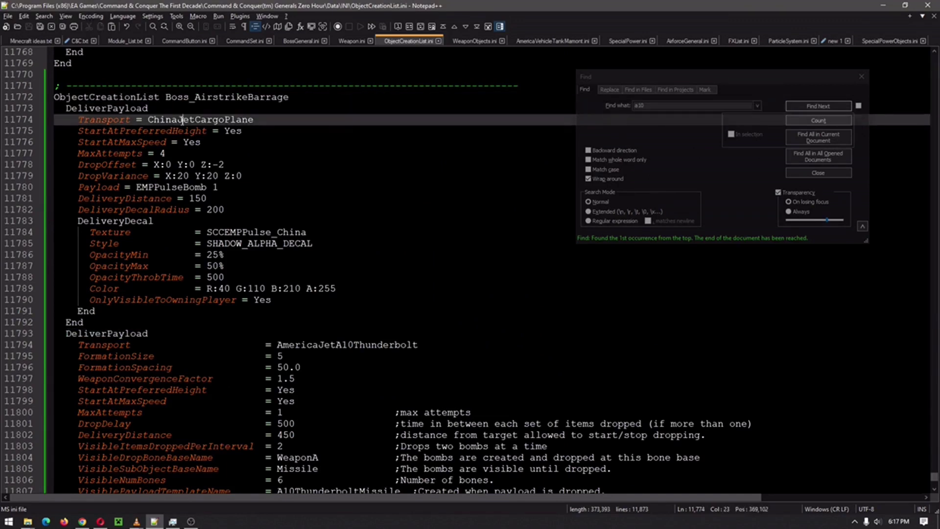
double_click(174, 187)
scroll(206, 257, "down", 3)
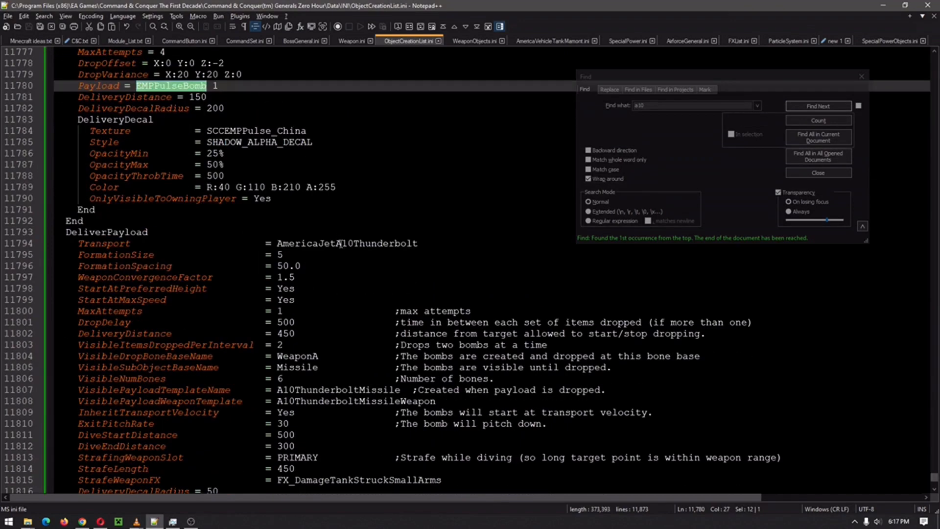
- Inspect the later waves' AmericaJetA10Thunderbolt, AmericaJetB3 with MOAB, and AmericaJetB52 transports
double_click(340, 244)
scroll(272, 184, "down", 3)
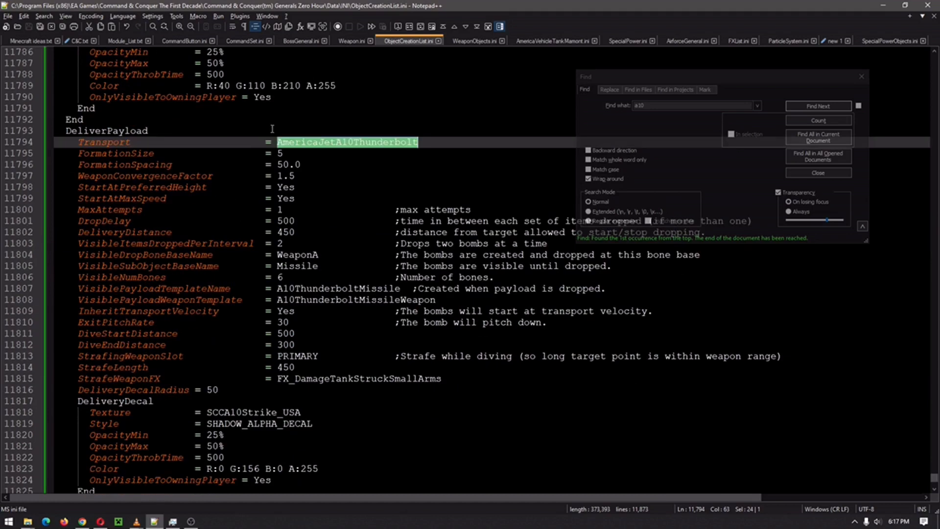
left_click(280, 155)
scroll(280, 221, "down", 5)
scroll(221, 257, "down", 4)
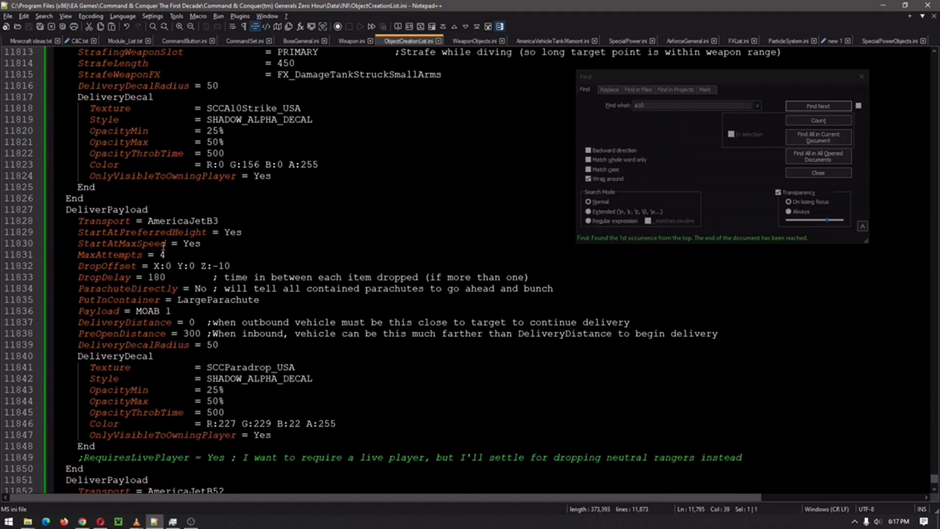
double_click(181, 220)
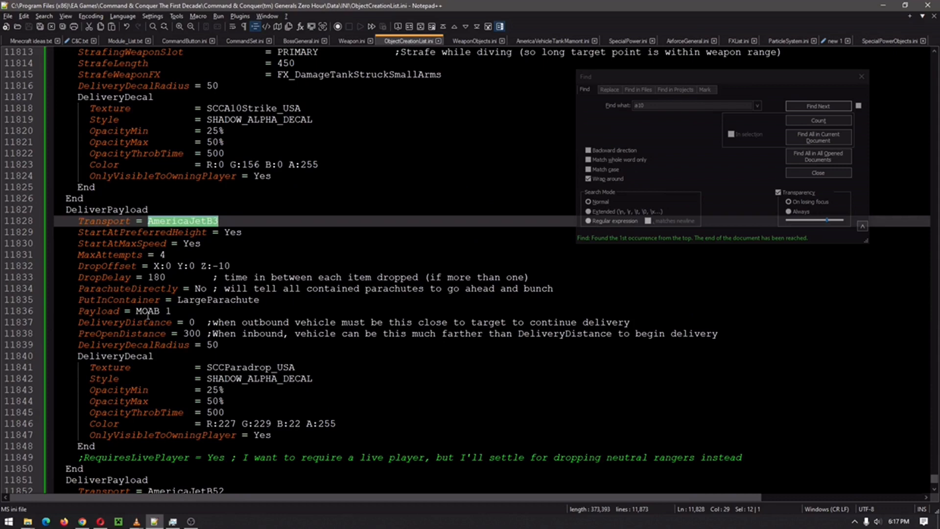
double_click(147, 311)
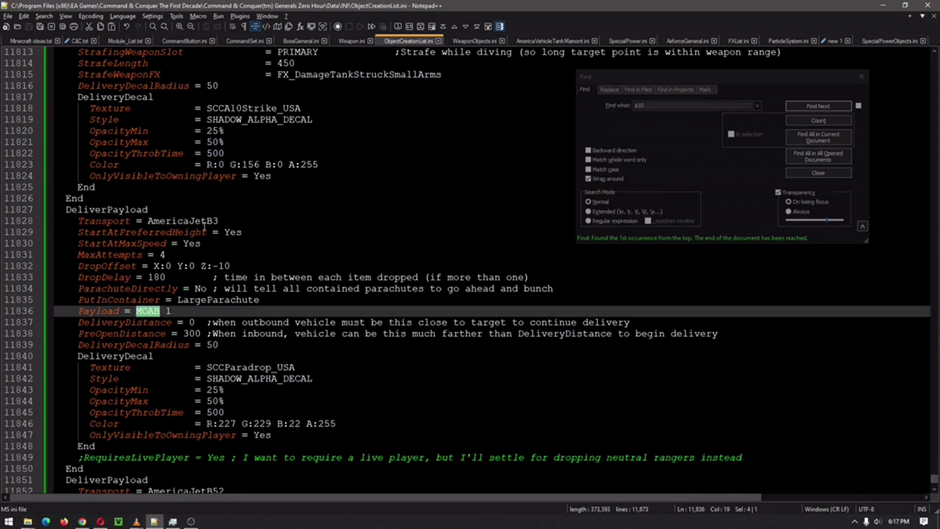
scroll(204, 226, "down", 3)
scroll(205, 225, "down", 3)
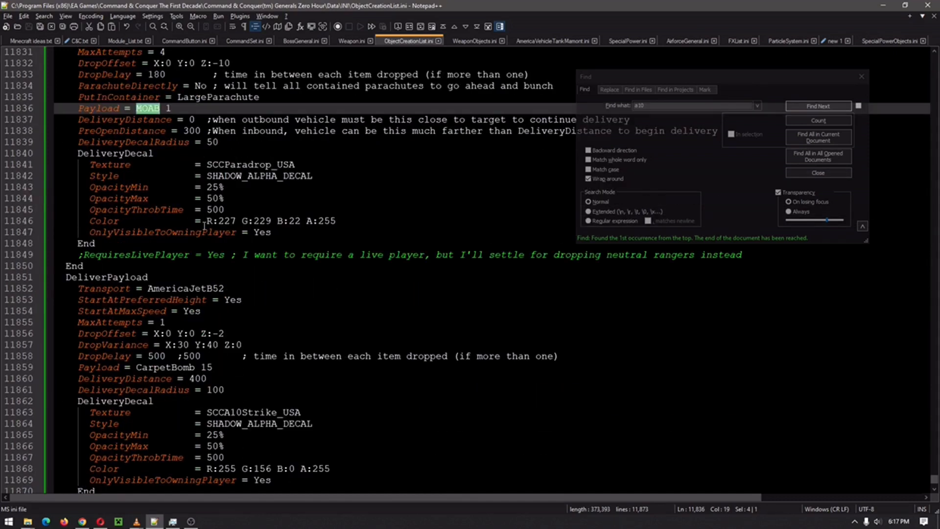
double_click(175, 289)
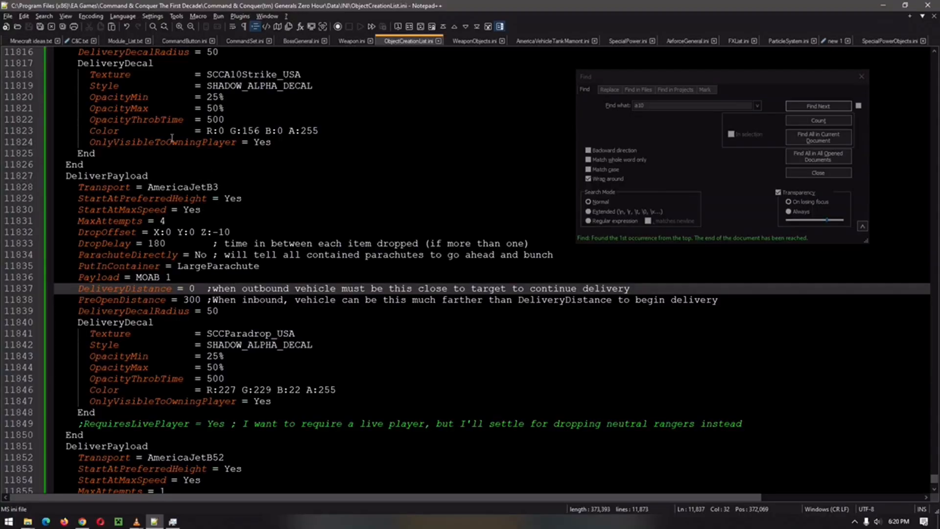
- Glance at CommandButton.ini's CarpetBomb label, check the notes' file list, and go to SpecialPower.ini
left_click(195, 41)
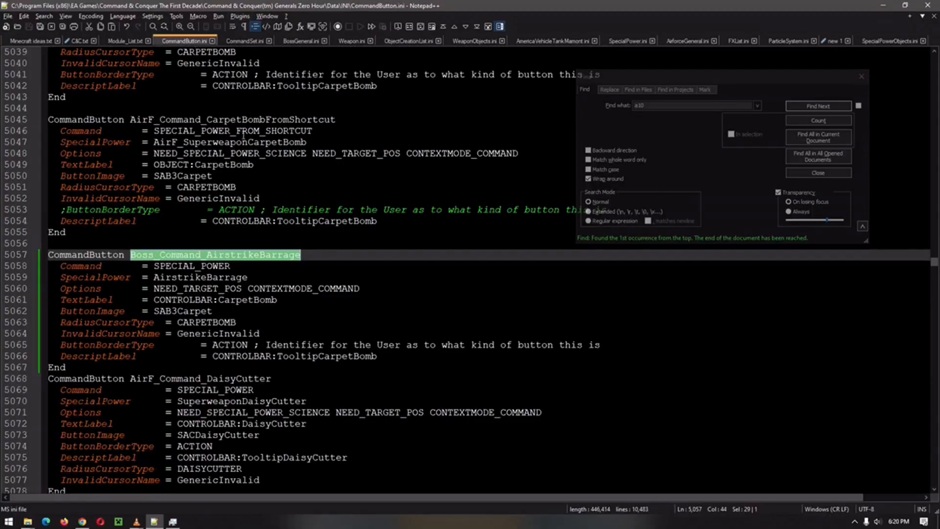
left_click(311, 302)
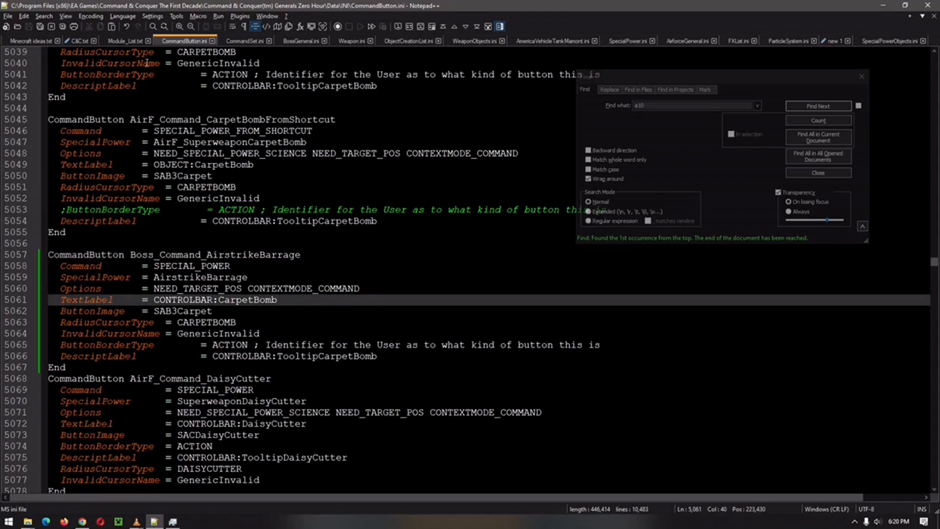
left_click(79, 41)
double_click(82, 232)
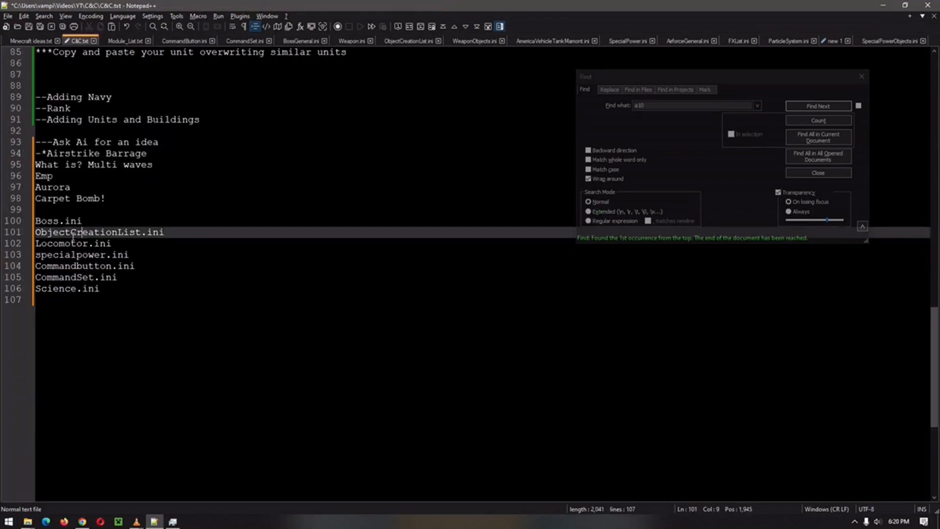
double_click(61, 255)
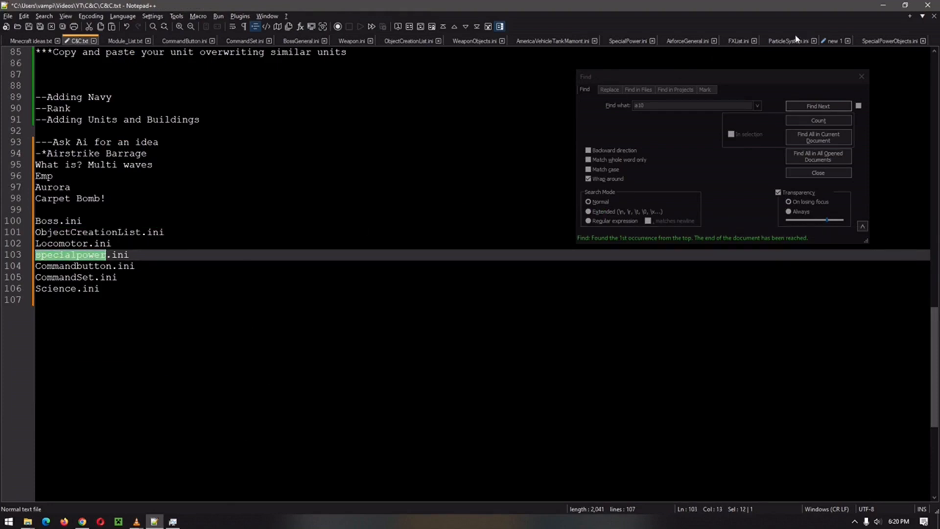
left_click(628, 40)
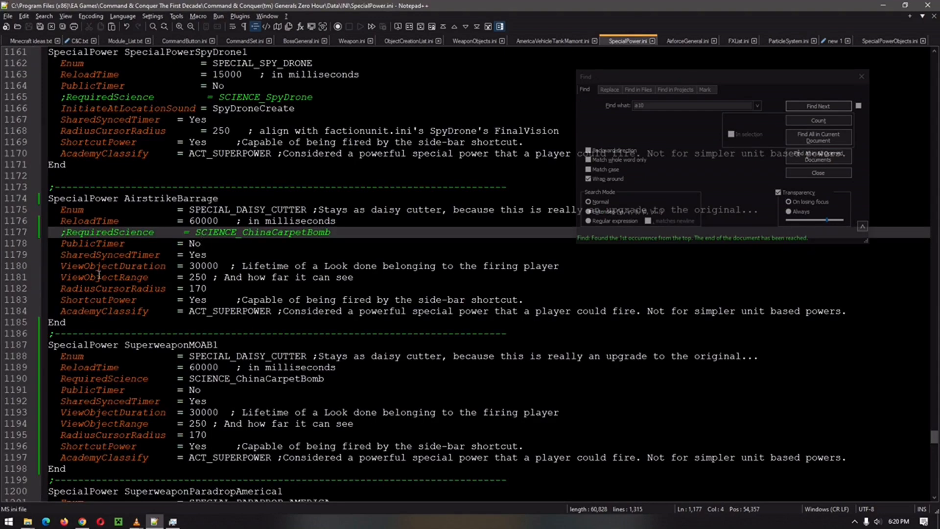
scroll(142, 277, "up", 2)
- Review AirstrikeBarrage's SPECIAL_DAISY_CUTTER enum, commented SCIENCE_ChinaCarpetBomb requirement and 60000 reload time
double_click(224, 278)
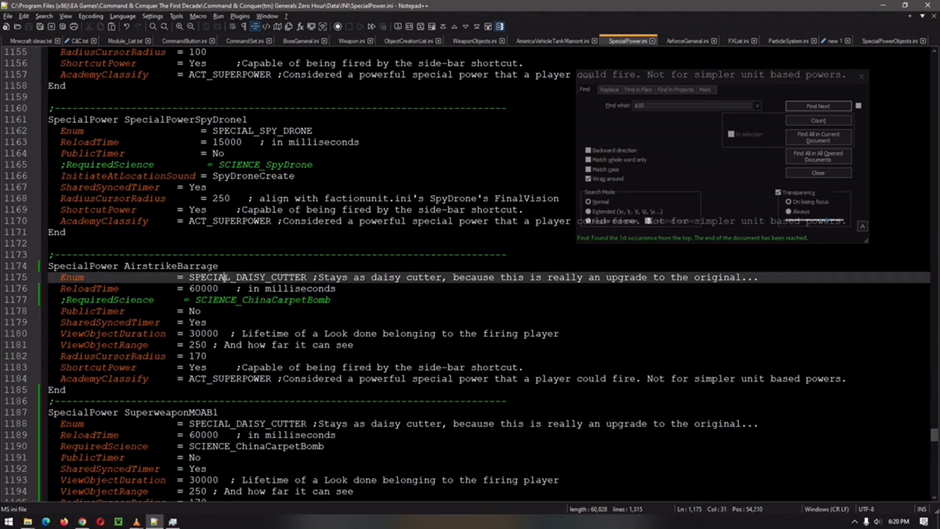
left_click(65, 300)
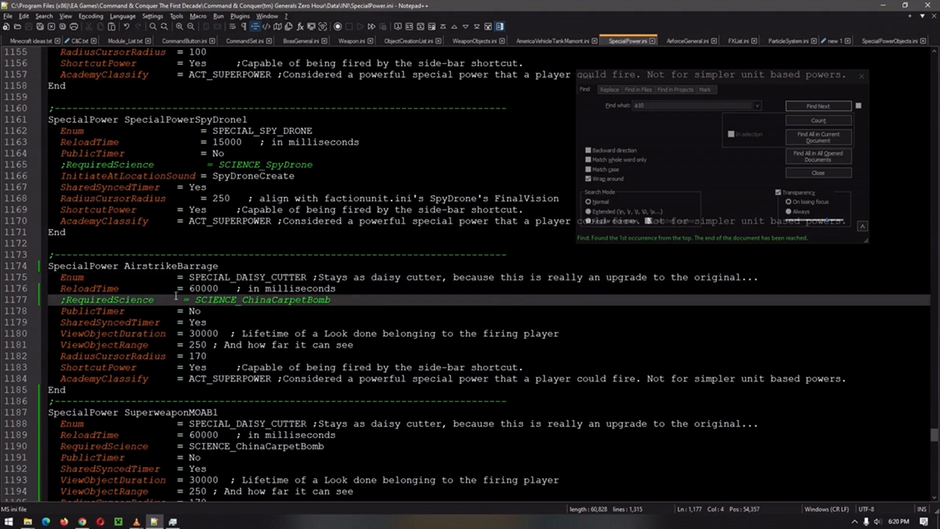
double_click(208, 300)
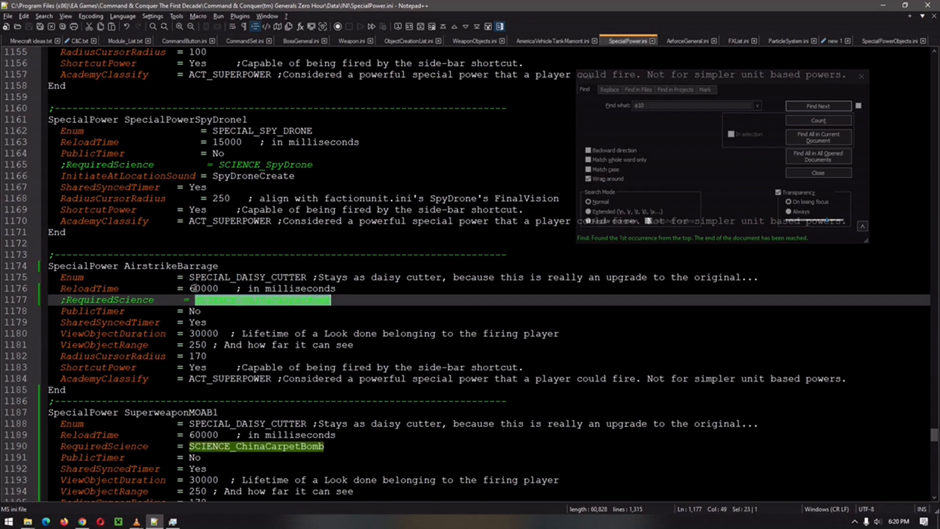
double_click(201, 288)
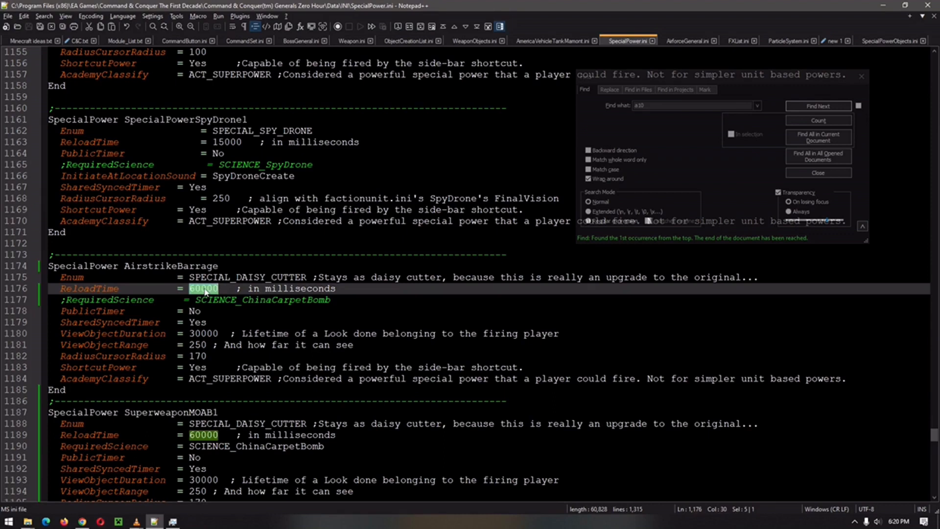
double_click(171, 266)
- Check the Commandbutton and CommandSet entries in the notes, then go to CommandButton.ini
left_click(78, 40)
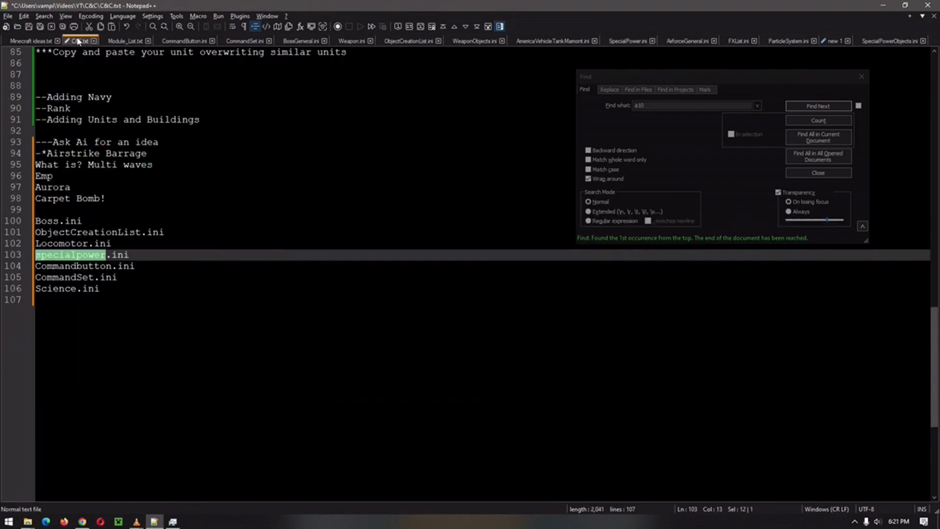
double_click(73, 266)
double_click(79, 278)
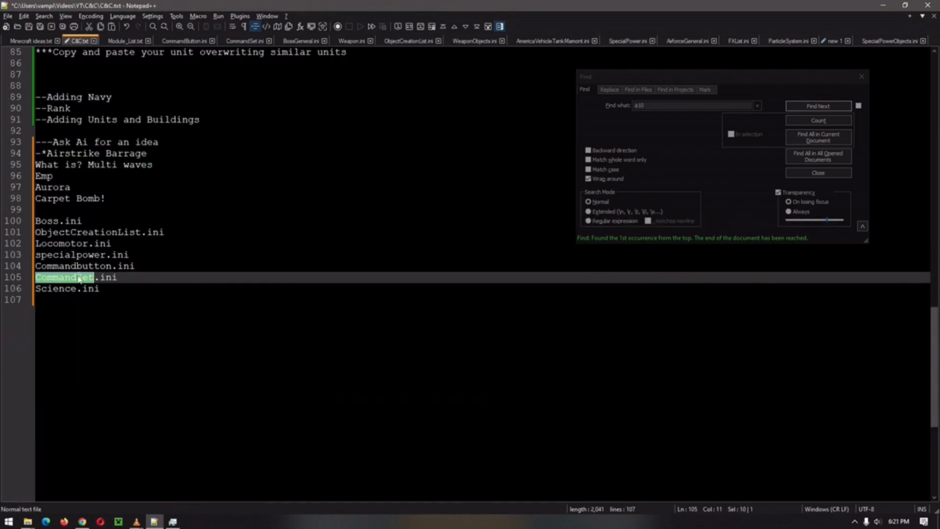
left_click(185, 41)
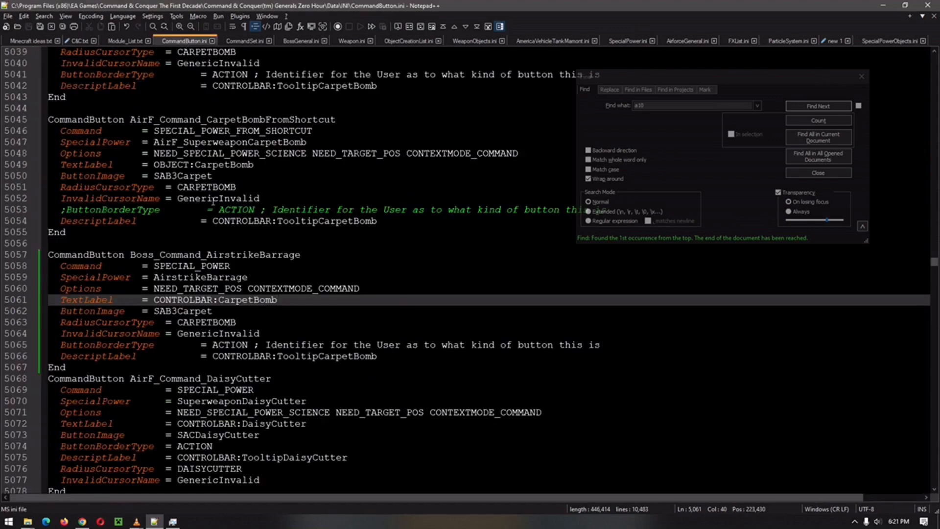
- Compare Boss_Command_AirstrikeBarrage's Options line against the carpet bomb button's NEED_SPECIAL_POWER_SCIENCE usage
double_click(201, 389)
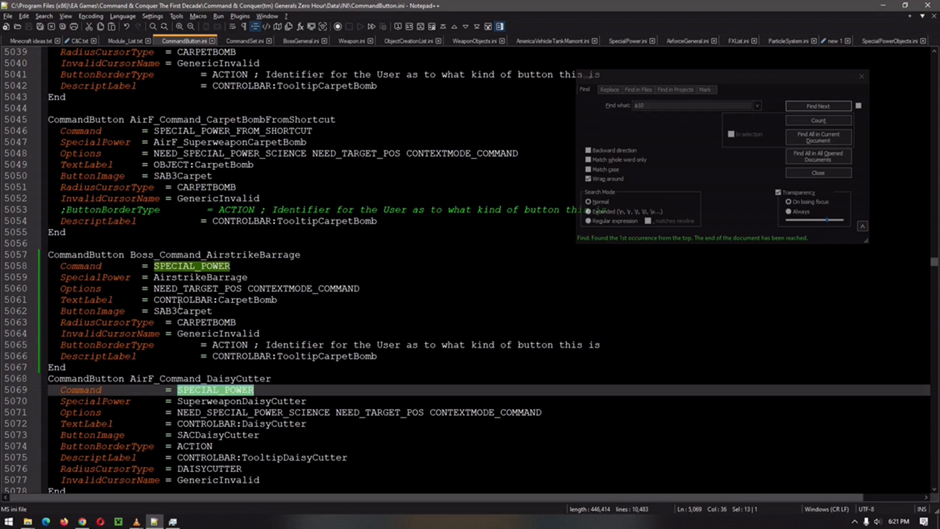
double_click(195, 322)
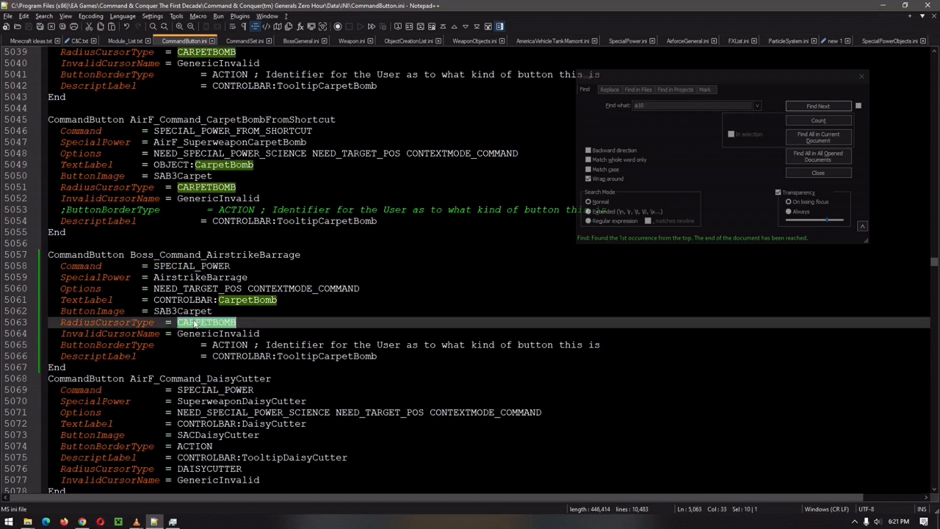
double_click(171, 255)
double_click(185, 277)
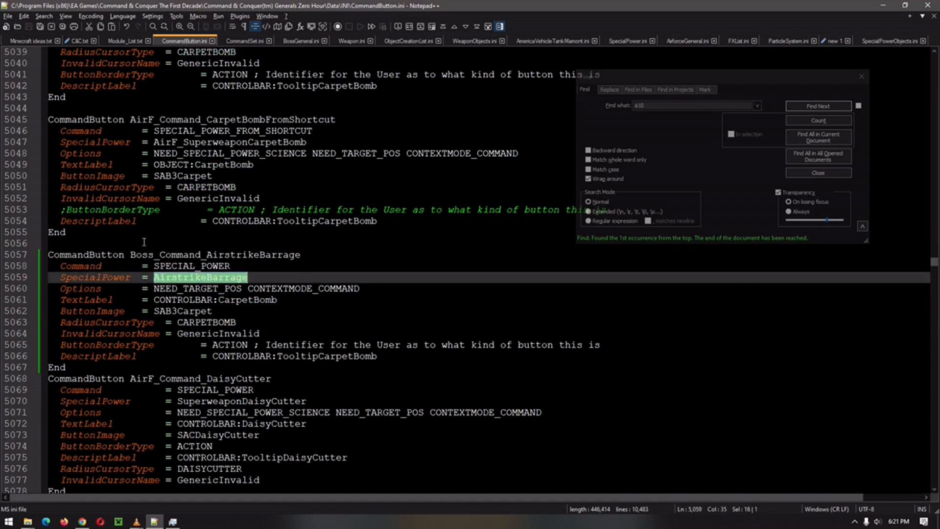
double_click(73, 288)
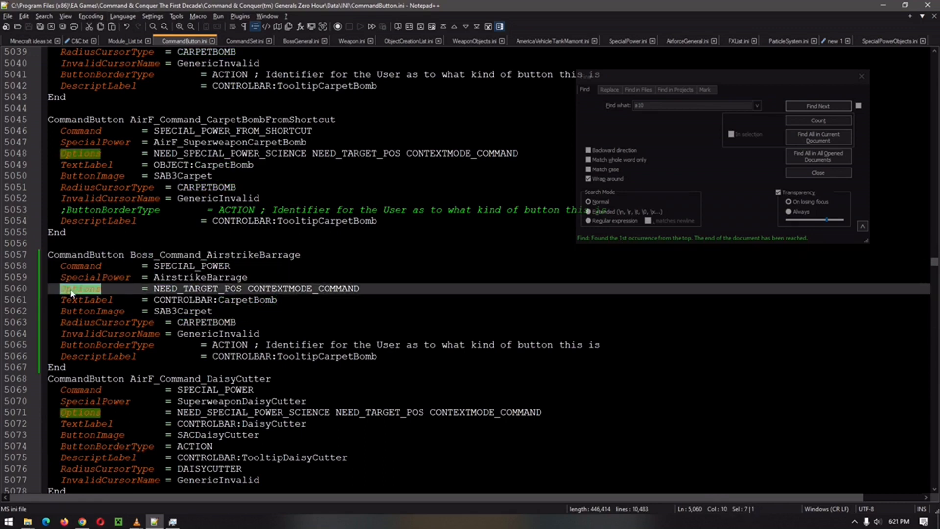
double_click(218, 154)
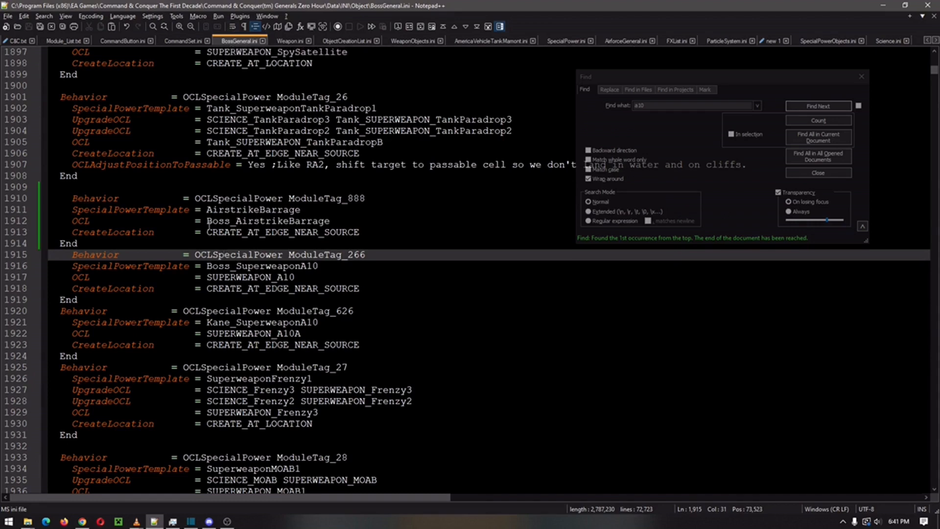
- Select the ModuleTag_266 block's lines (1915-1919) and clear the selection after the new block's End
left_click(81, 301)
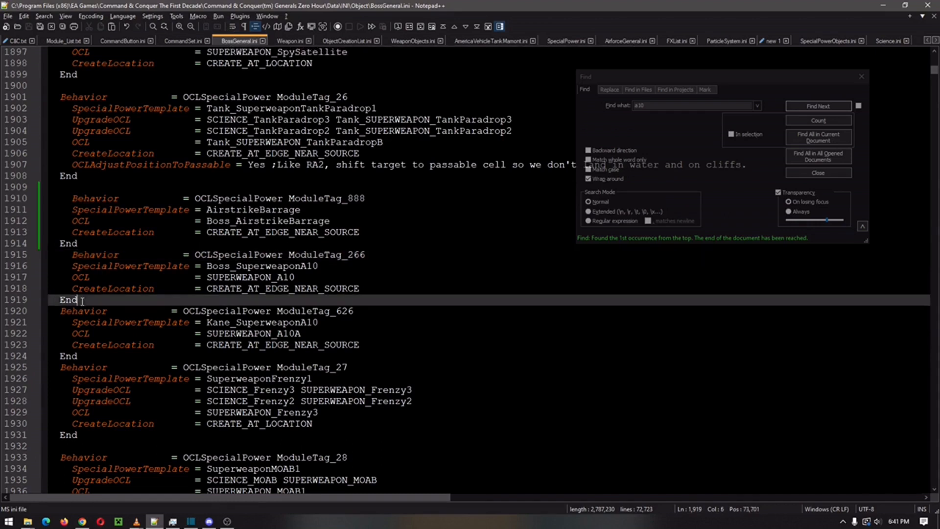
key("shift+Up")
key("shift+Up")
key("shift+Up")
key("shift+Up")
key("shift+Home")
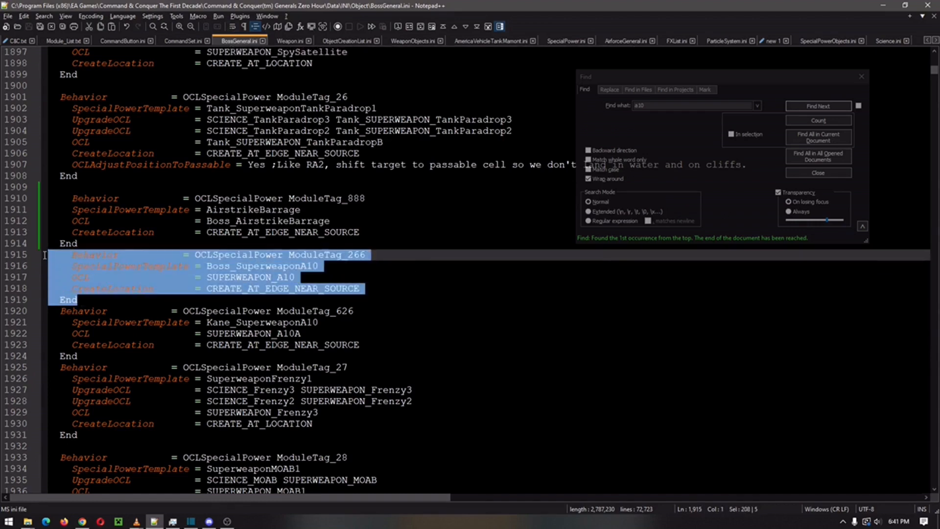
scroll(278, 280, "up", 1)
left_click(279, 278)
- Highlight the AirstrikeBarrage template, Boss_AirstrikeBarrage OCL name and CREATE_AT_EDGE_NEAR_SOURCE usages in ModuleTag_888
double_click(238, 243)
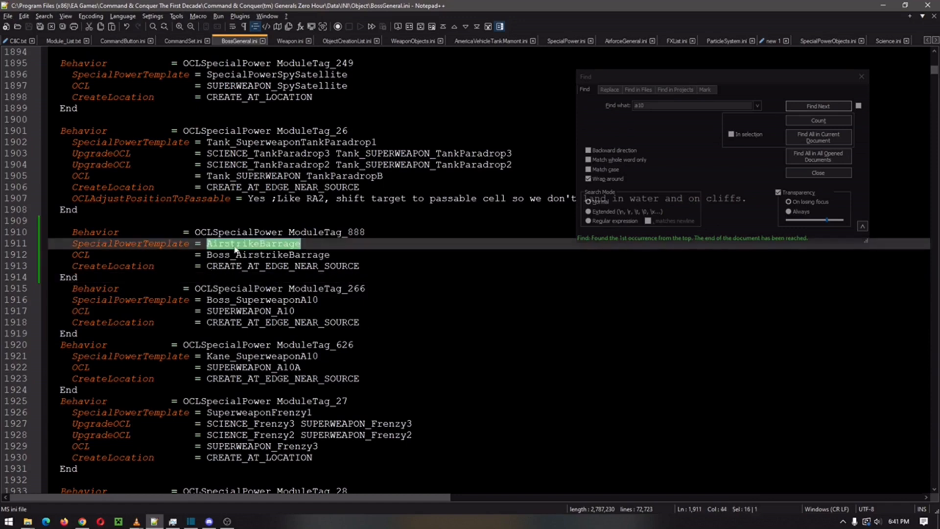
double_click(98, 243)
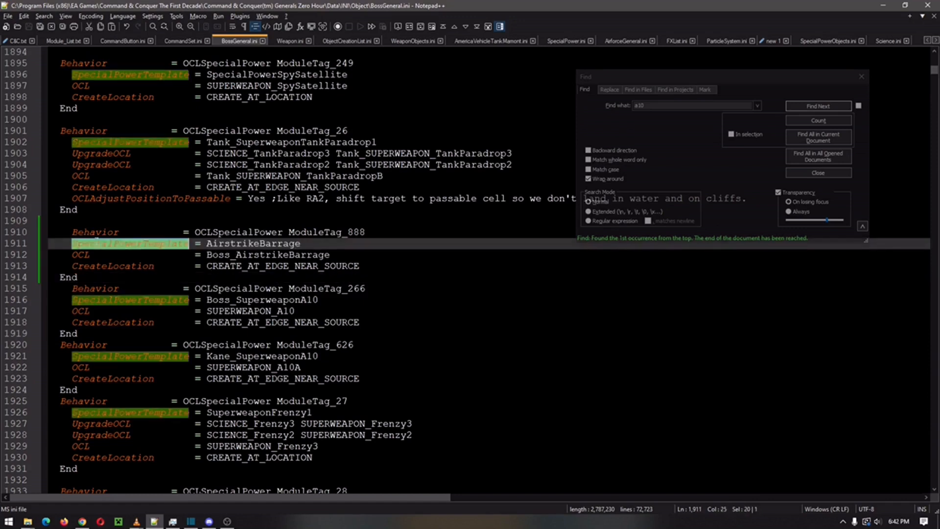
double_click(220, 254)
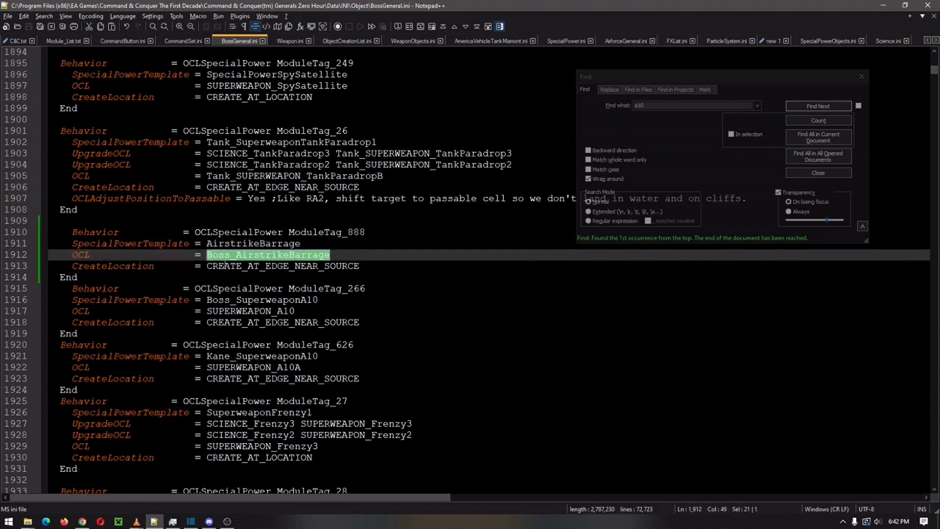
double_click(234, 266)
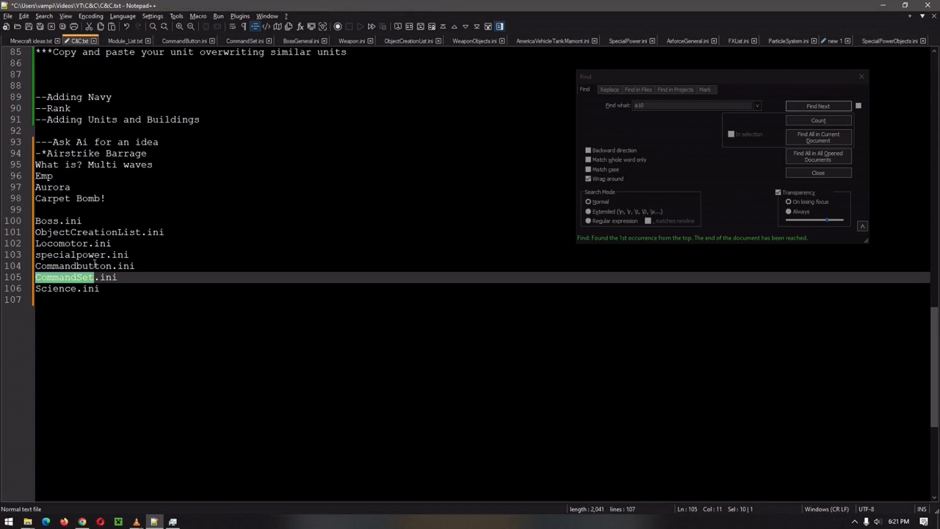
left_click(248, 40)
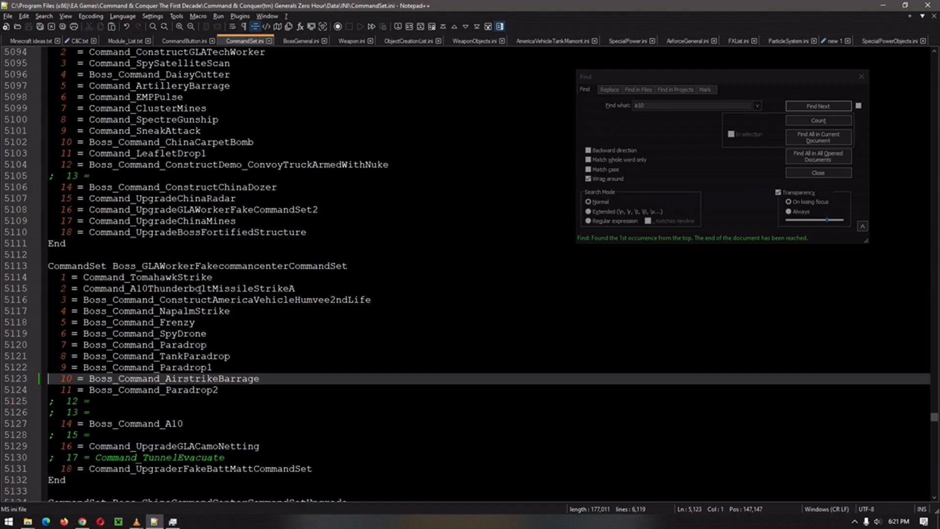
double_click(213, 378)
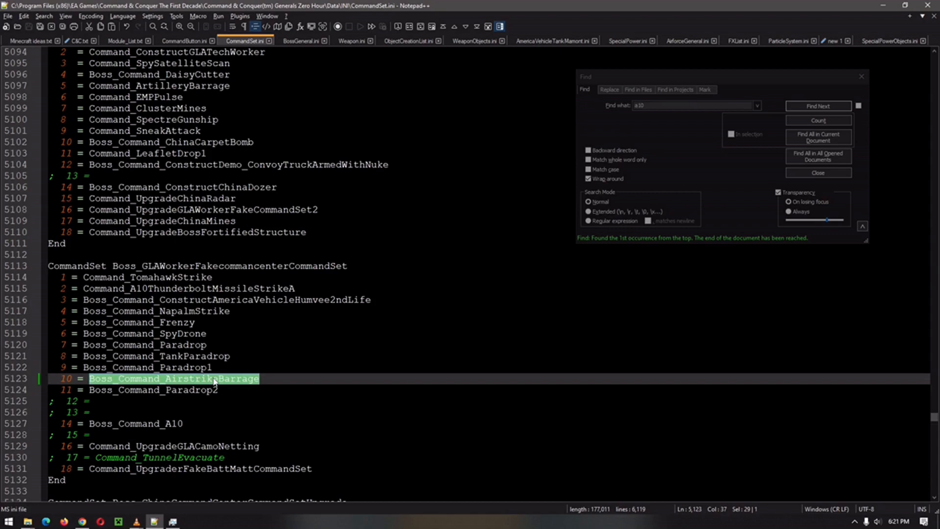
left_click(168, 40)
key("ctrl+Page_Down")
left_click(133, 360)
scroll(133, 360, "down", 5)
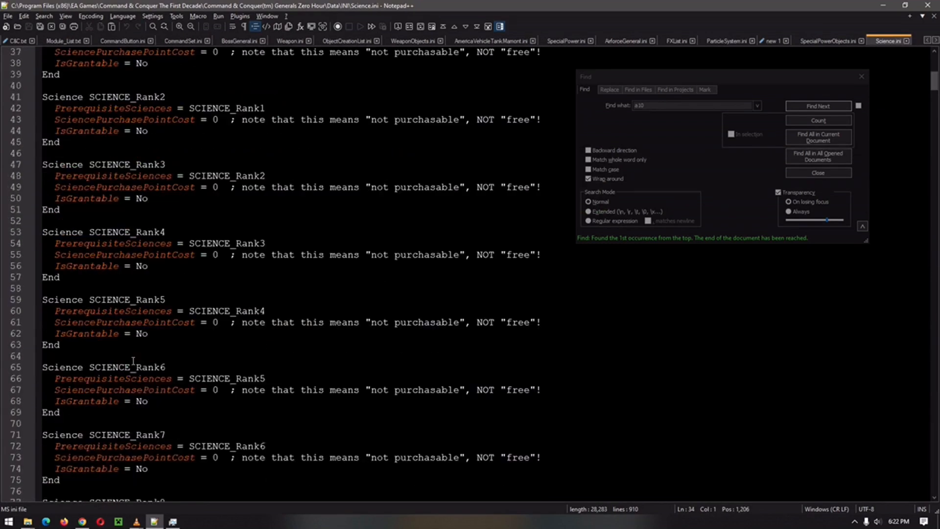
scroll(133, 360, "down", 5)
left_click(22, 40)
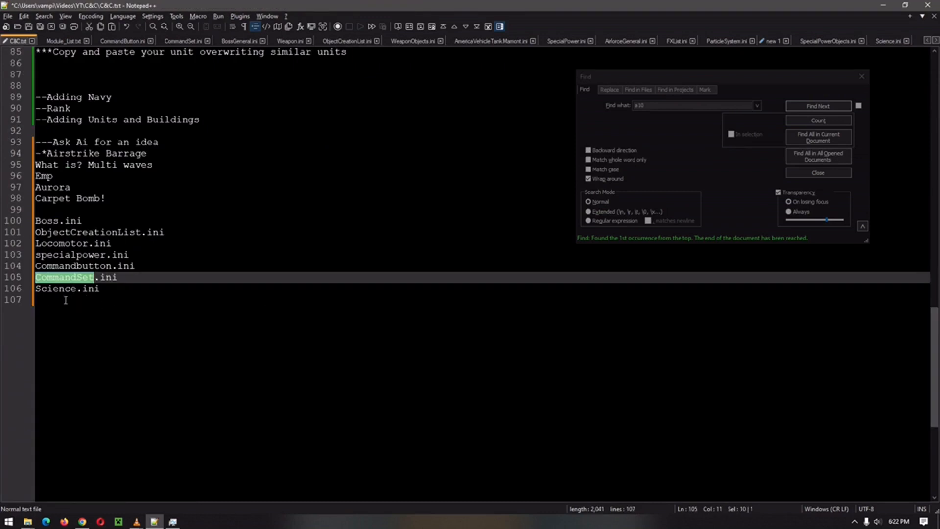
- Mark Science in the notes list and locate the SCIENCE_Rank8 entry in Science.ini
double_click(57, 288)
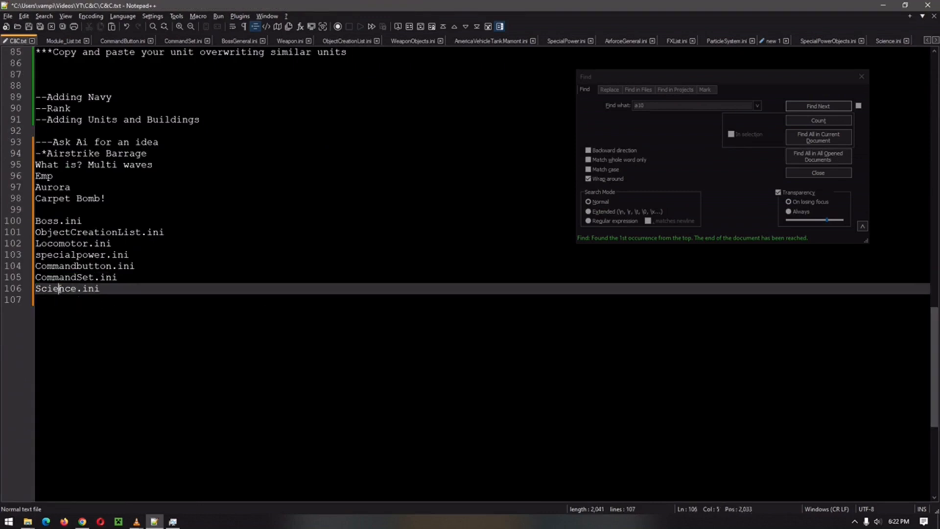
left_click(893, 40)
scroll(175, 301, "up", 5)
scroll(175, 301, "up", 5)
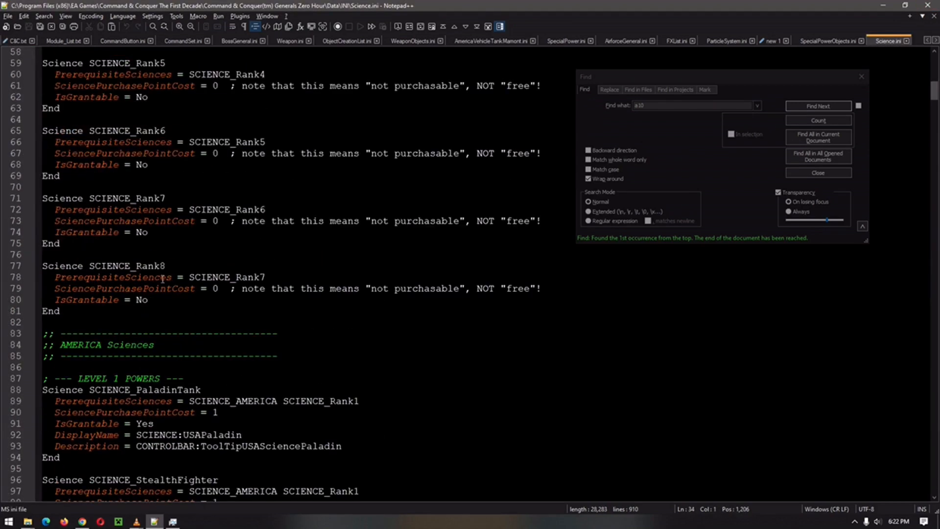
double_click(126, 266)
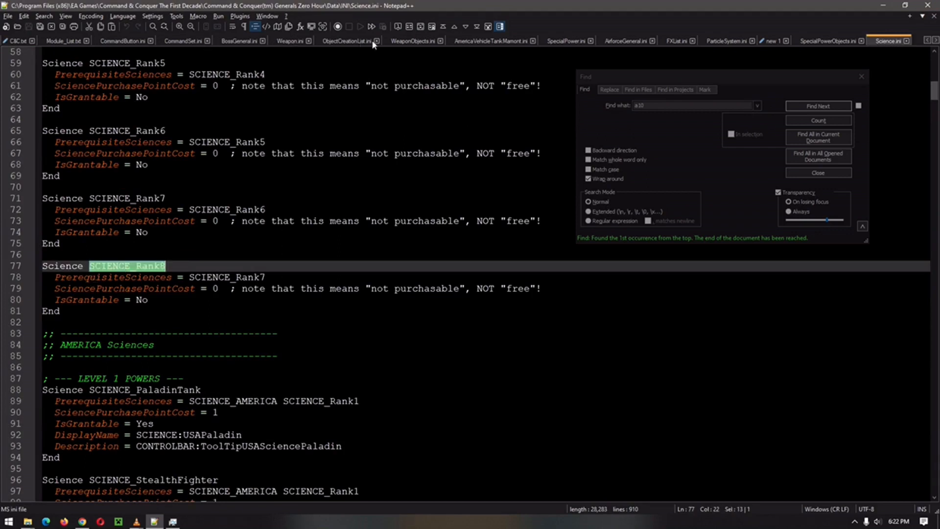
- Return to CommandButton.ini and highlight NEED_TARGET_POS in the airstrike button's options
left_click(353, 43)
double_click(197, 288)
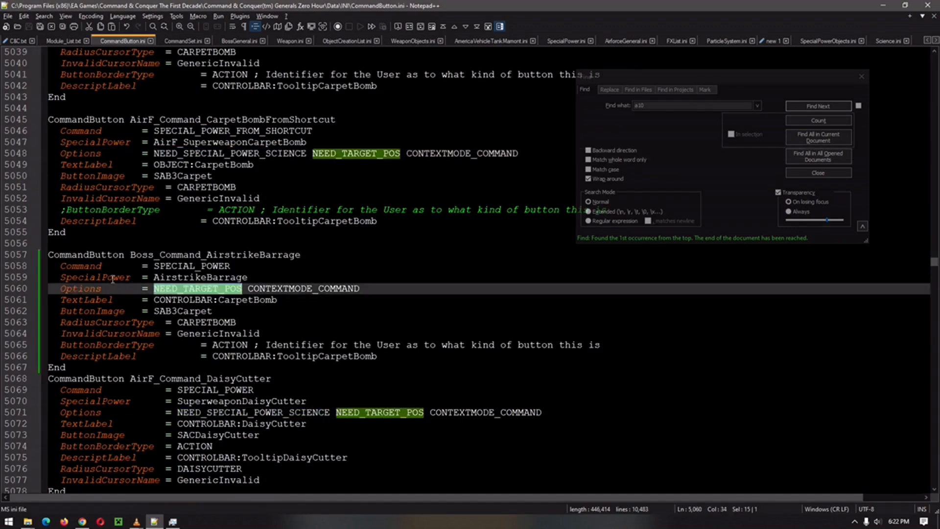
- Compare NEED_SPECIAL_POWER_SCIENCE on the carpet bomb button with the airstrike button, then switch to SpecialPower.ini
double_click(214, 154)
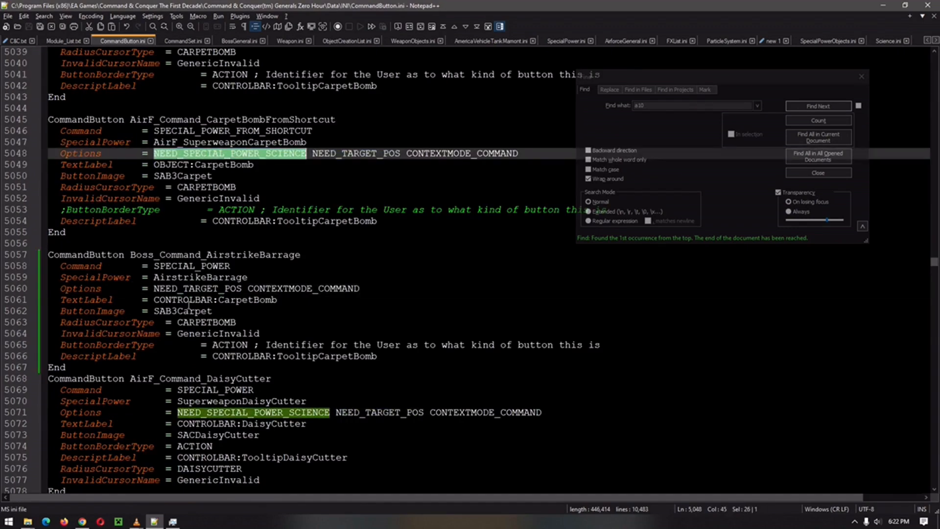
double_click(166, 289)
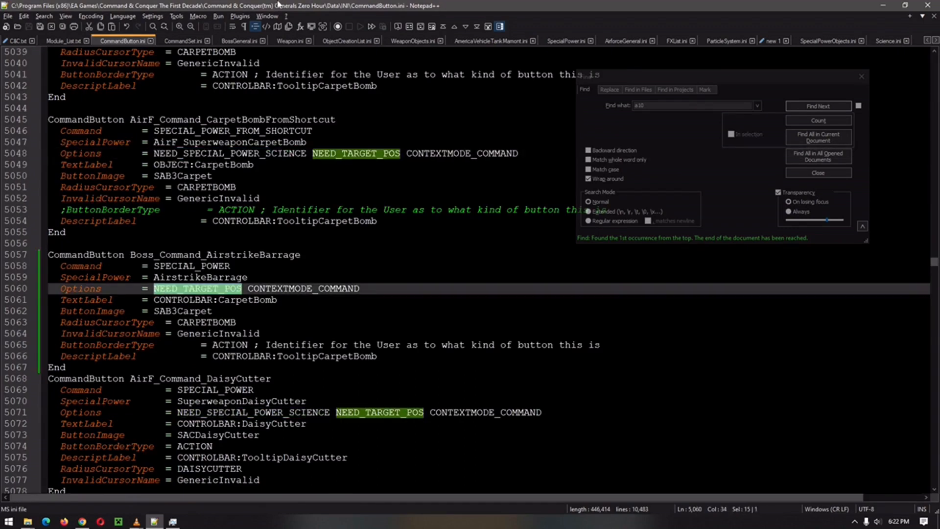
left_click(566, 40)
- Uncomment the RequiredScience = SCIENCE_Rank8 line of the AirstrikeBarrage special power
left_click(213, 301)
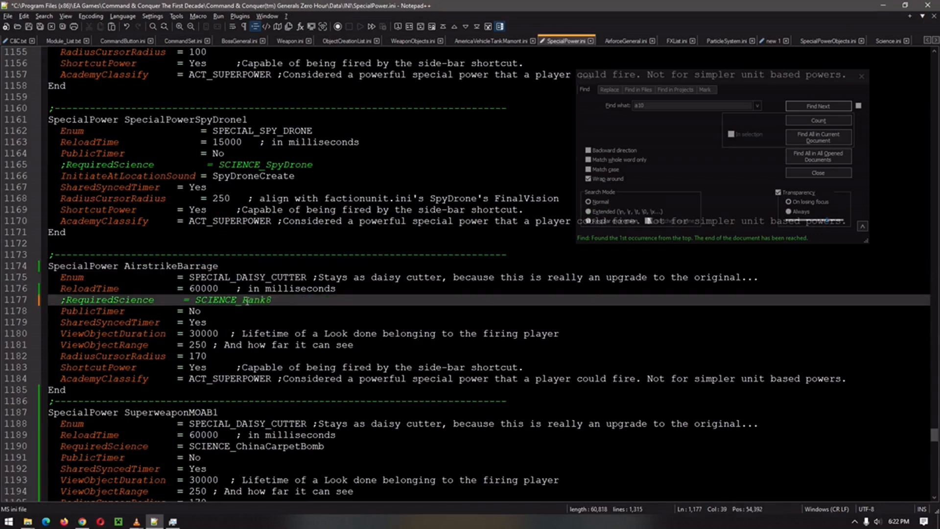
left_click(67, 300)
key("BackSpace")
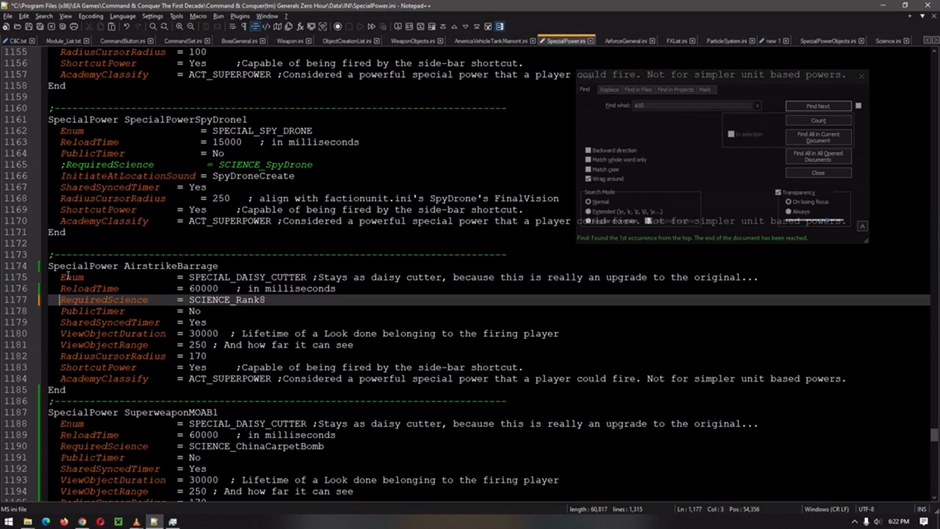
- Back in the notes, mark the specialpower and Locomotor entries in the INI file list
left_click(21, 40)
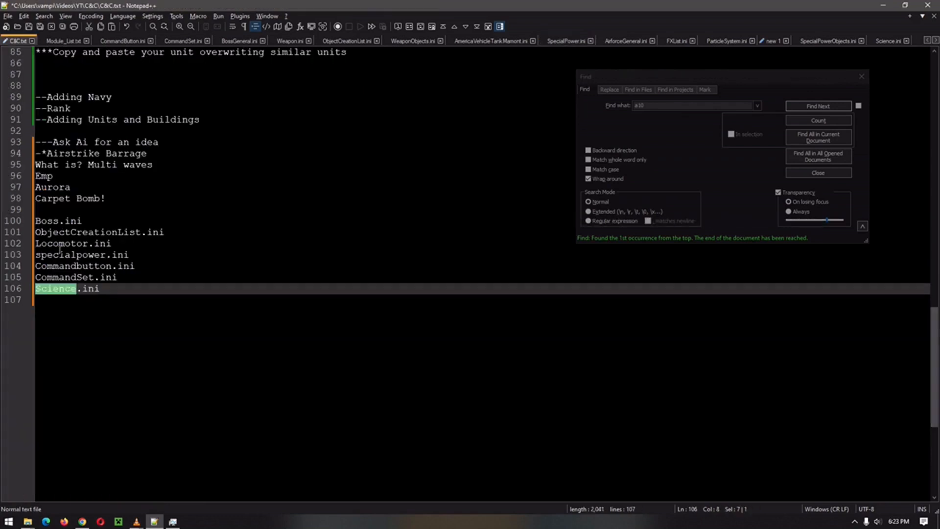
double_click(70, 254)
double_click(59, 243)
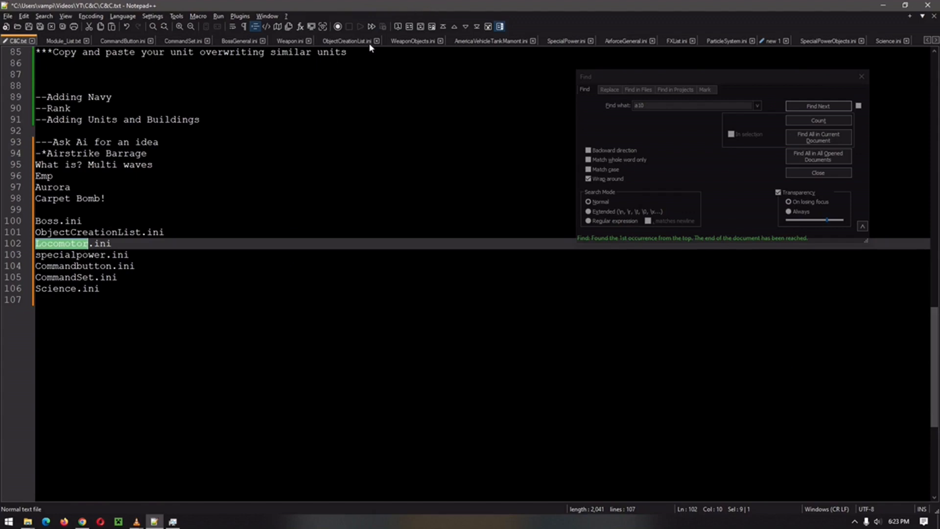
- Review the AmericaJetB3 payload in ObjectCreationList.ini, then open Weapon.ini at the B-2Nuke weapon via BossGeneral.ini
left_click(342, 40)
double_click(183, 187)
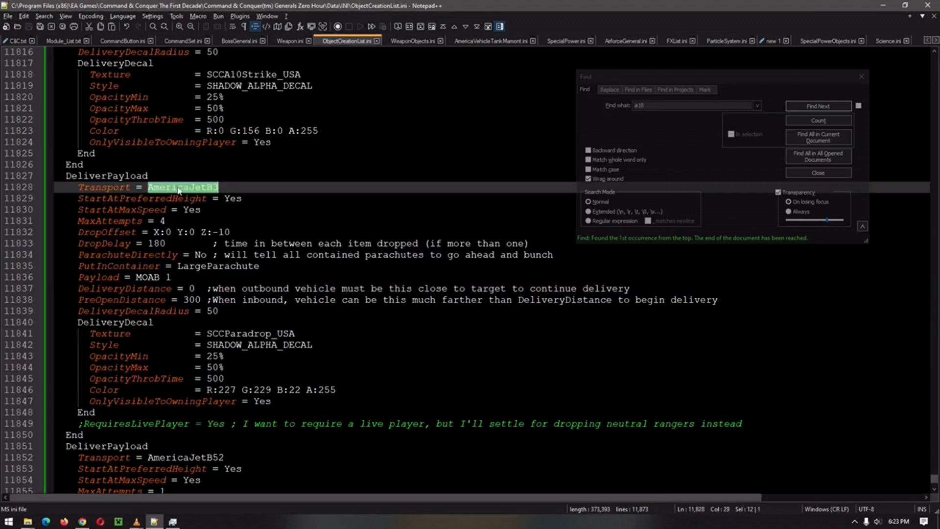
scroll(185, 193, "up", 4)
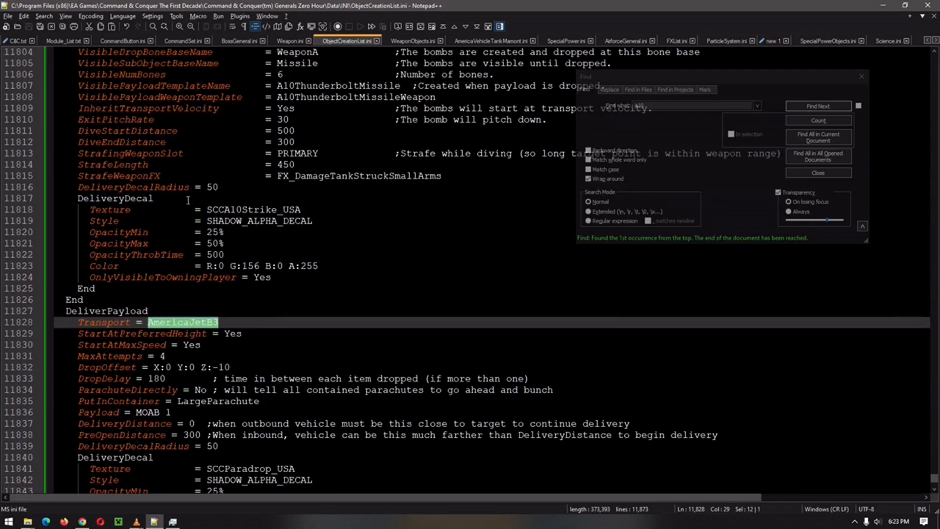
scroll(190, 330, "down", 3)
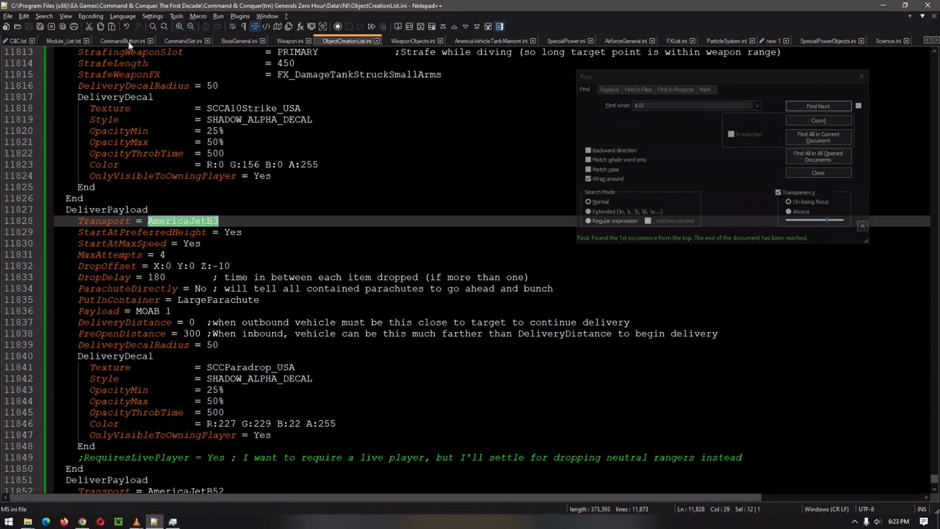
left_click(242, 41)
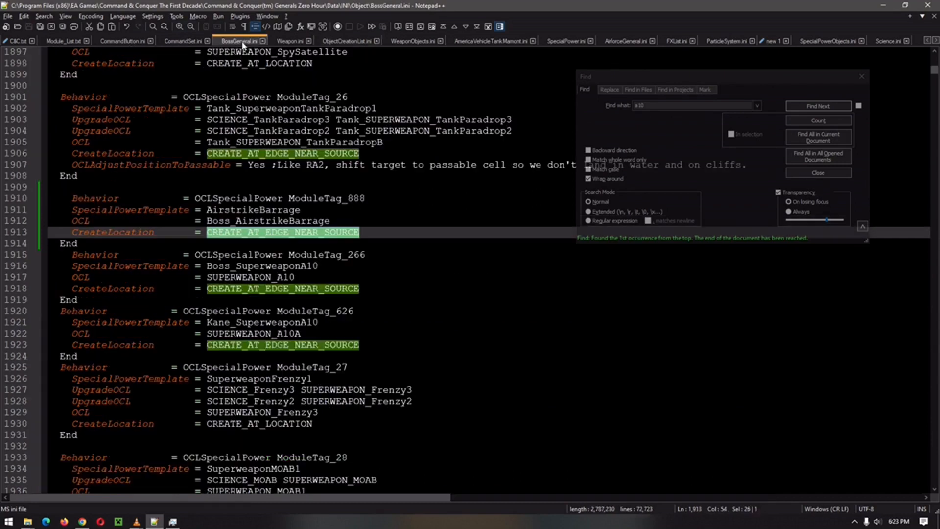
left_click(292, 41)
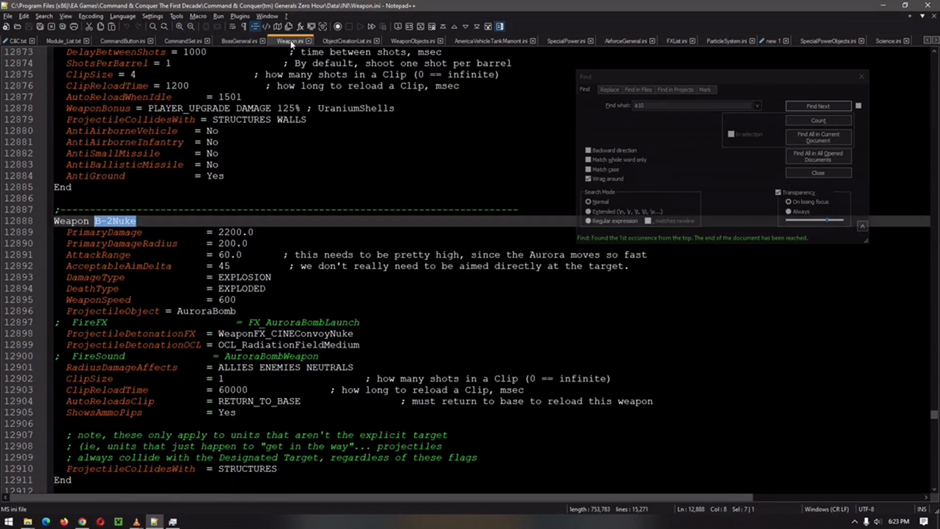